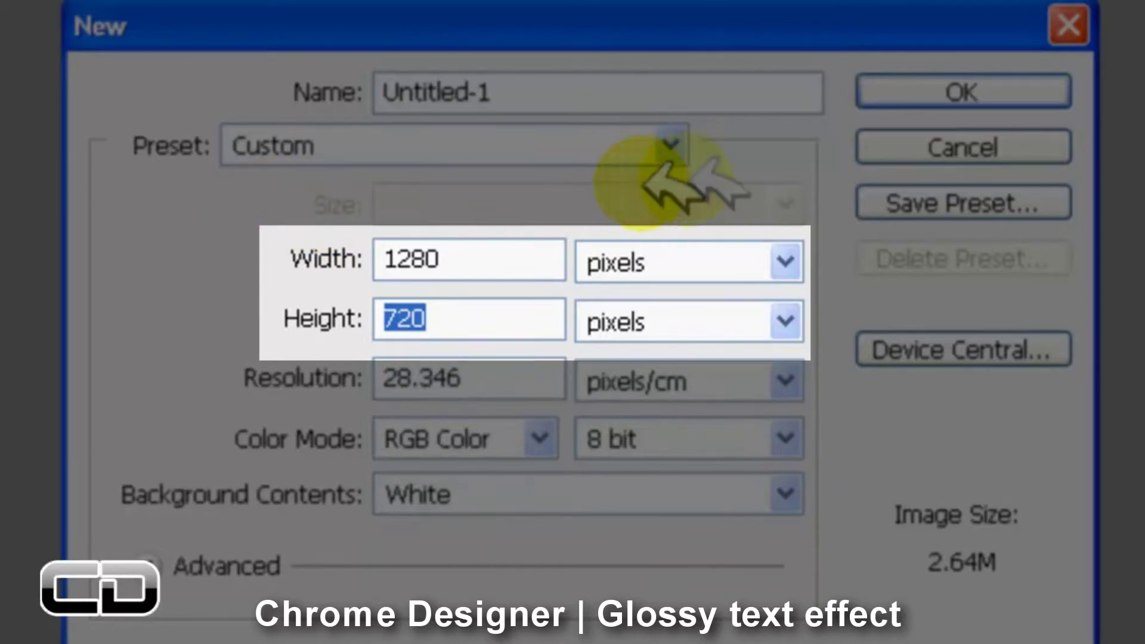
- Create the Untitled-1 document at 1280 × 720 pixels with a white background
left_click(474, 250)
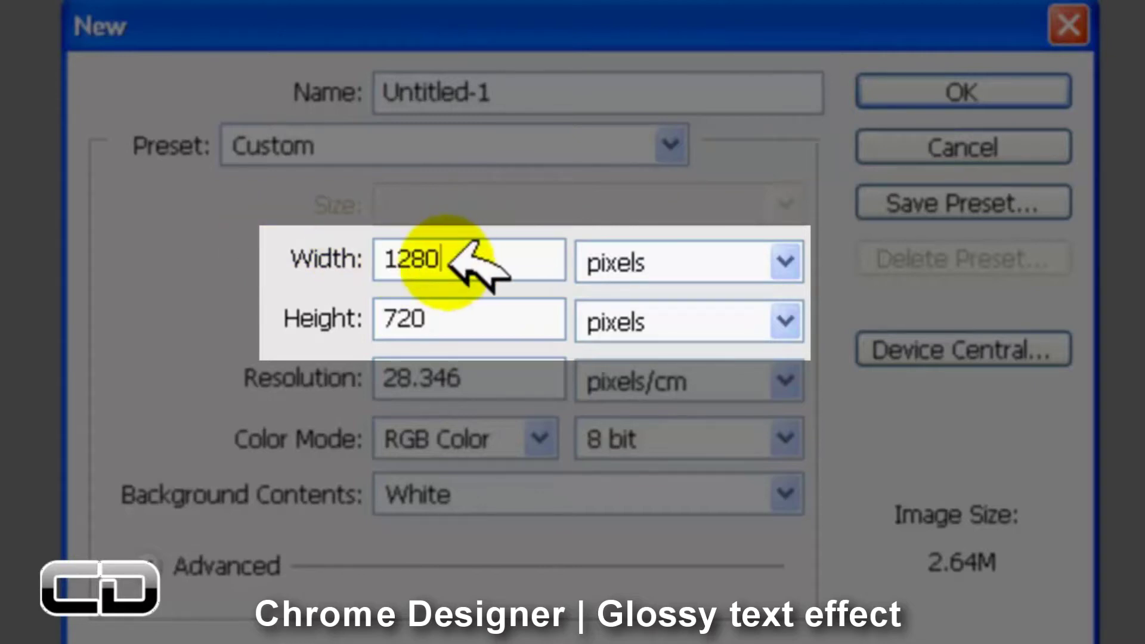
left_click_drag(438, 250, 379, 246)
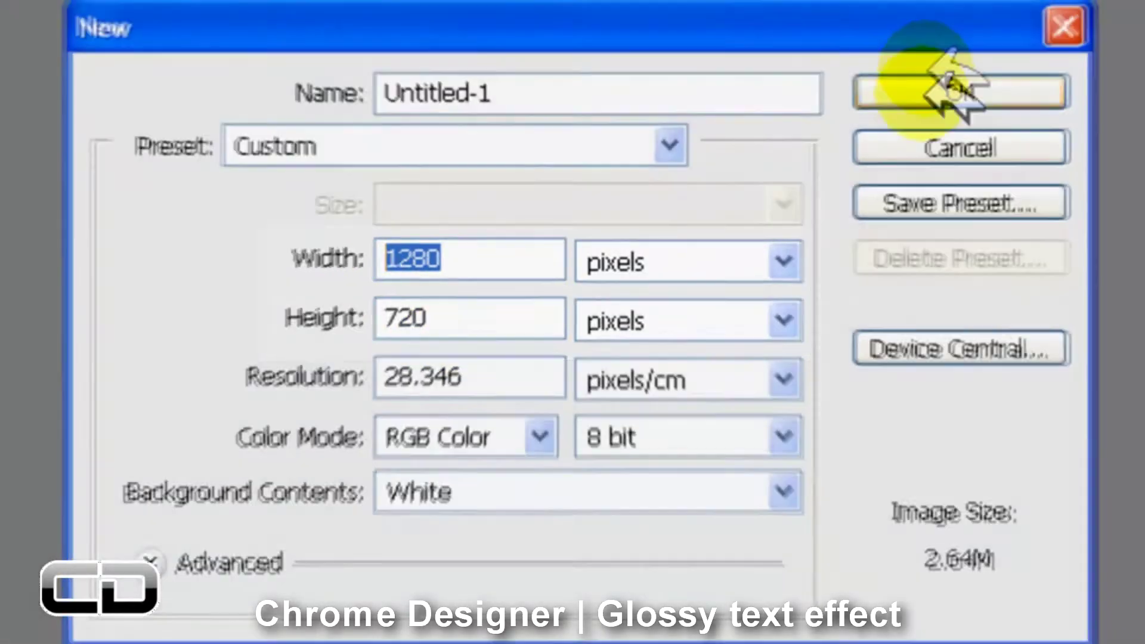
left_click(954, 91)
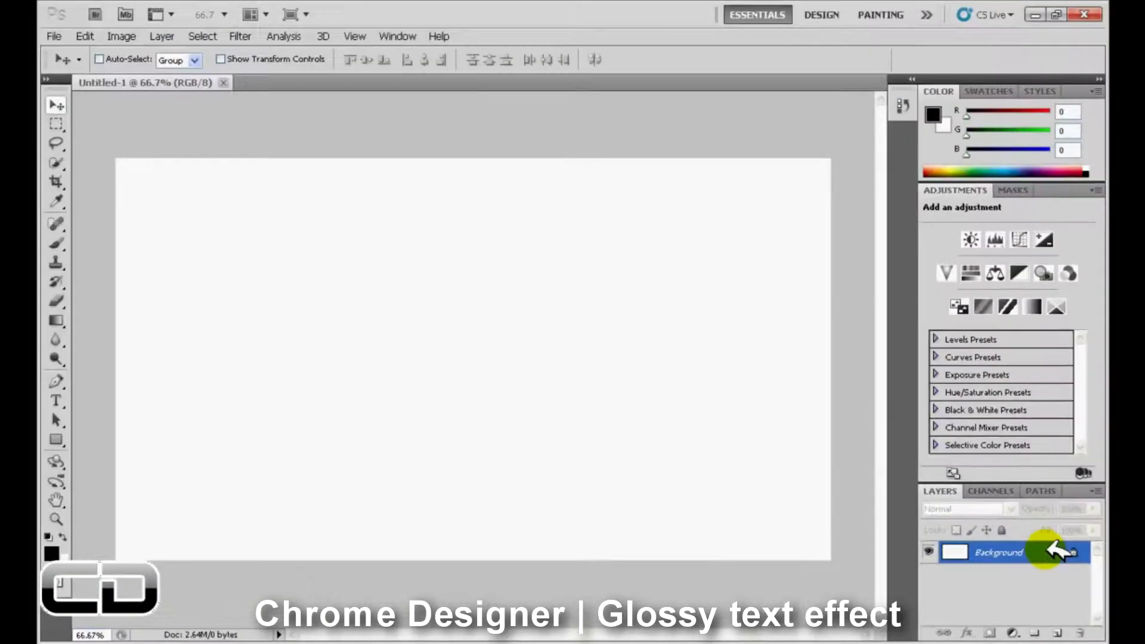
- Convert the locked Background layer into the editable Layer 0
double_click(686, 244)
left_click(708, 210)
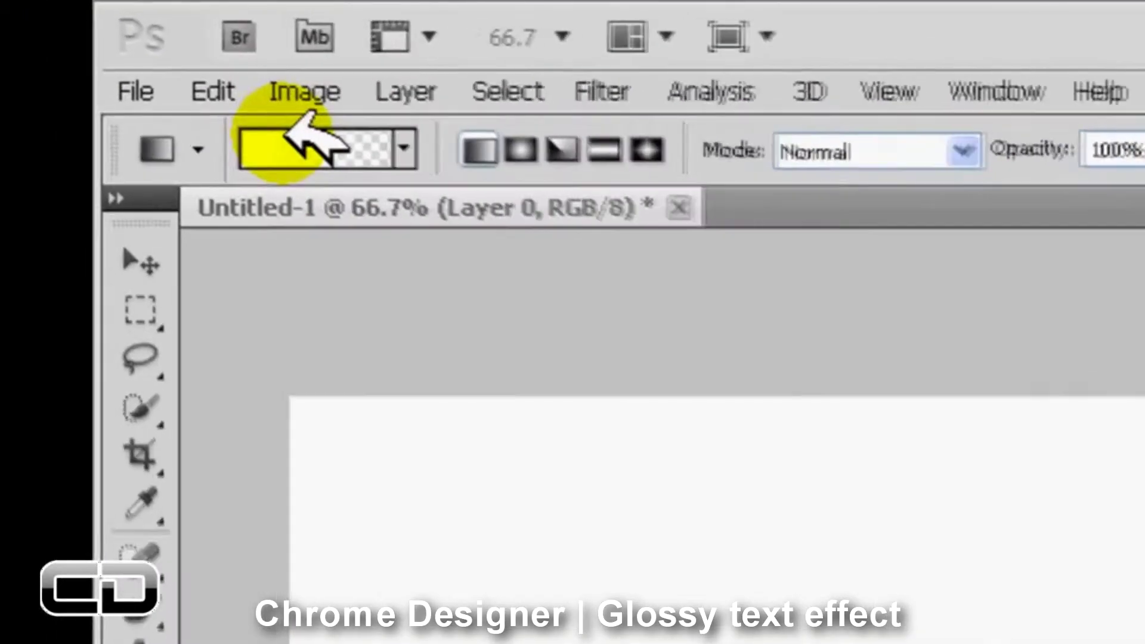
- Start from the green gradient preset and set its left colour stop to dark green
left_click(125, 58)
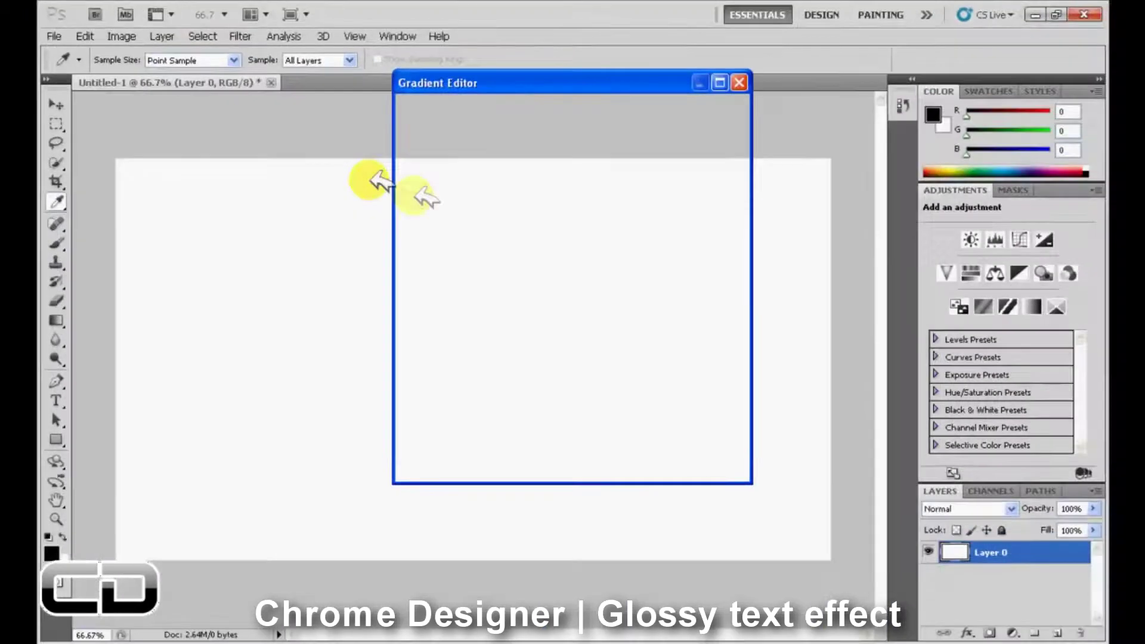
left_click(507, 184)
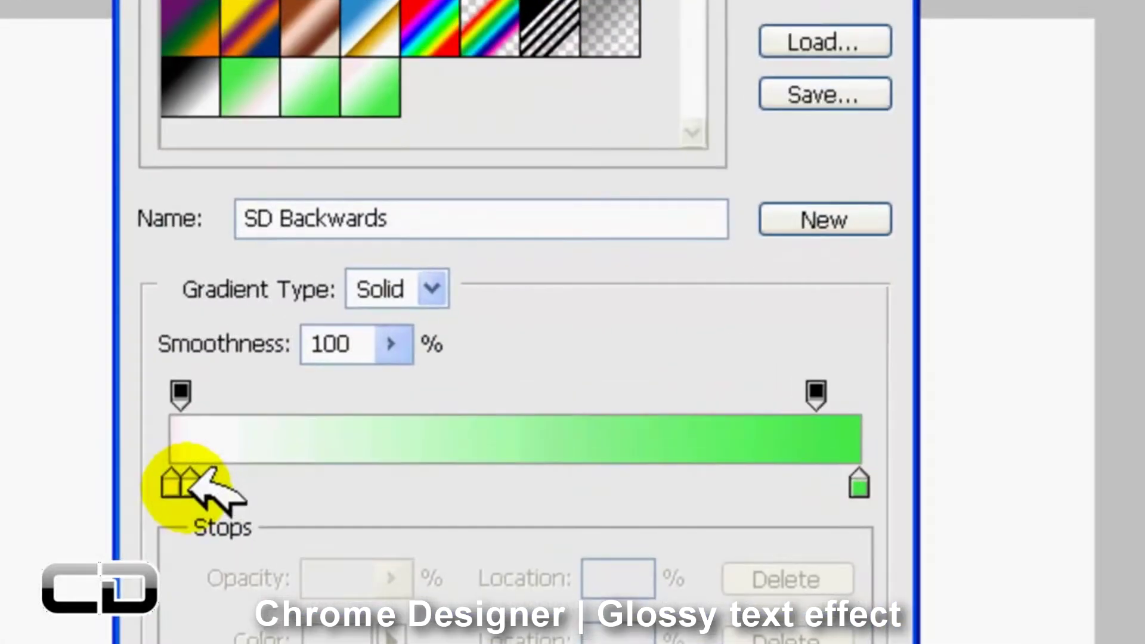
left_click(424, 364)
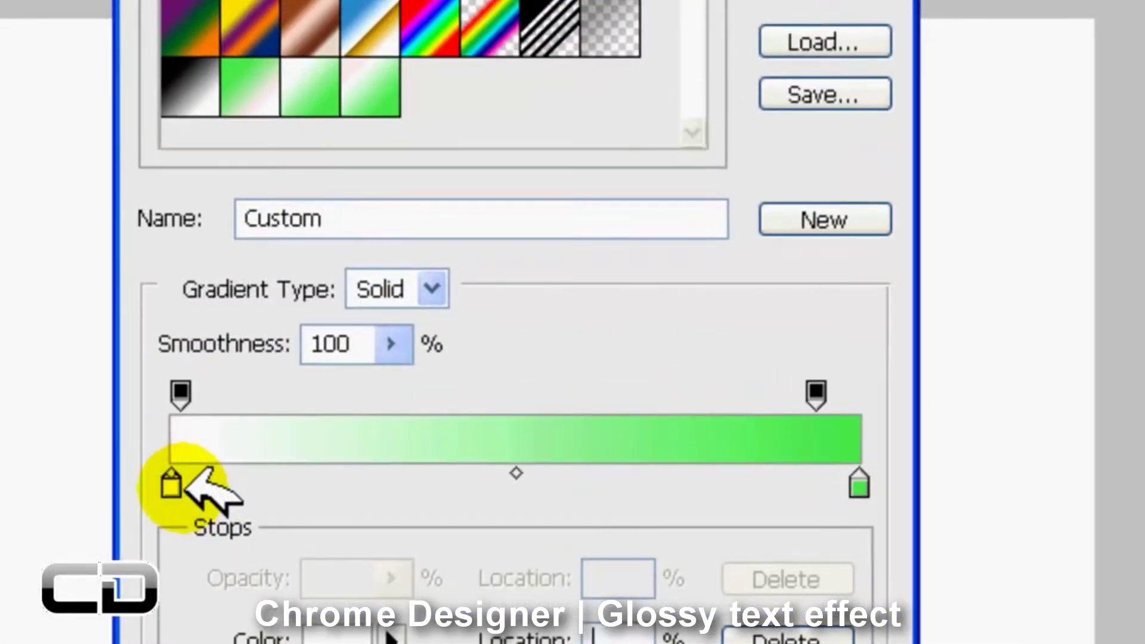
left_click(166, 477)
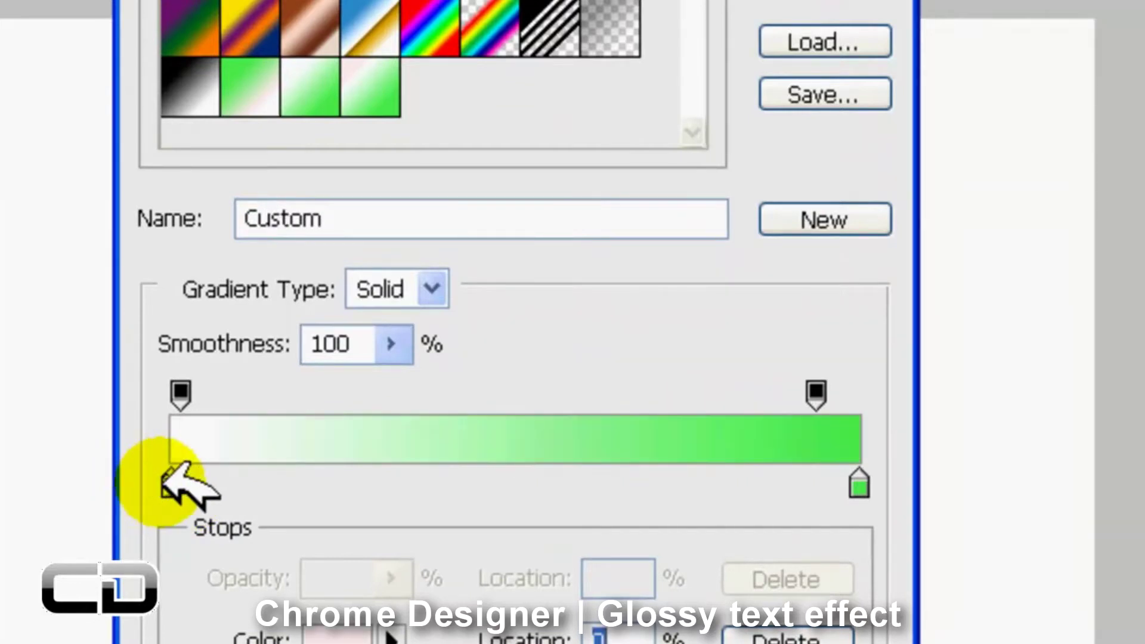
left_click(170, 477)
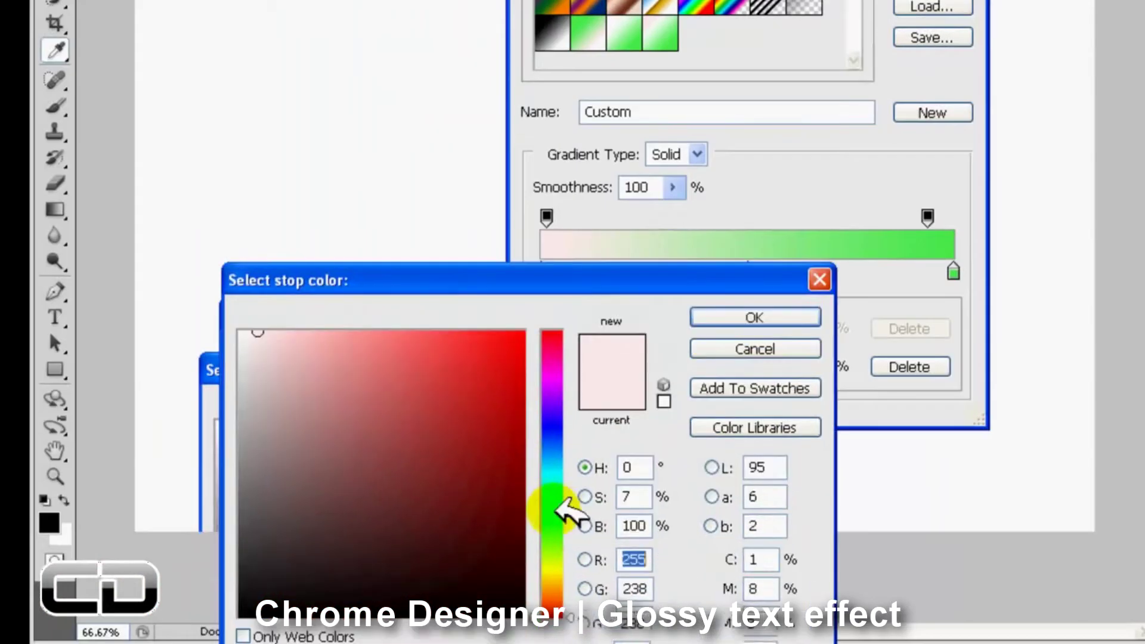
left_click(552, 506)
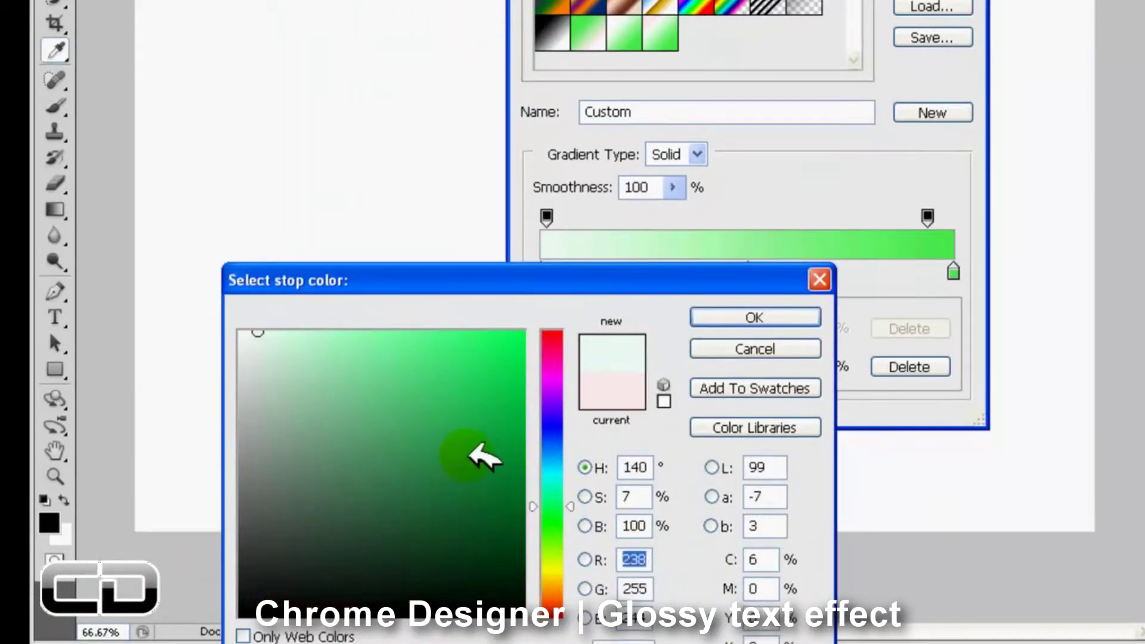
left_click(483, 456)
left_click(787, 317)
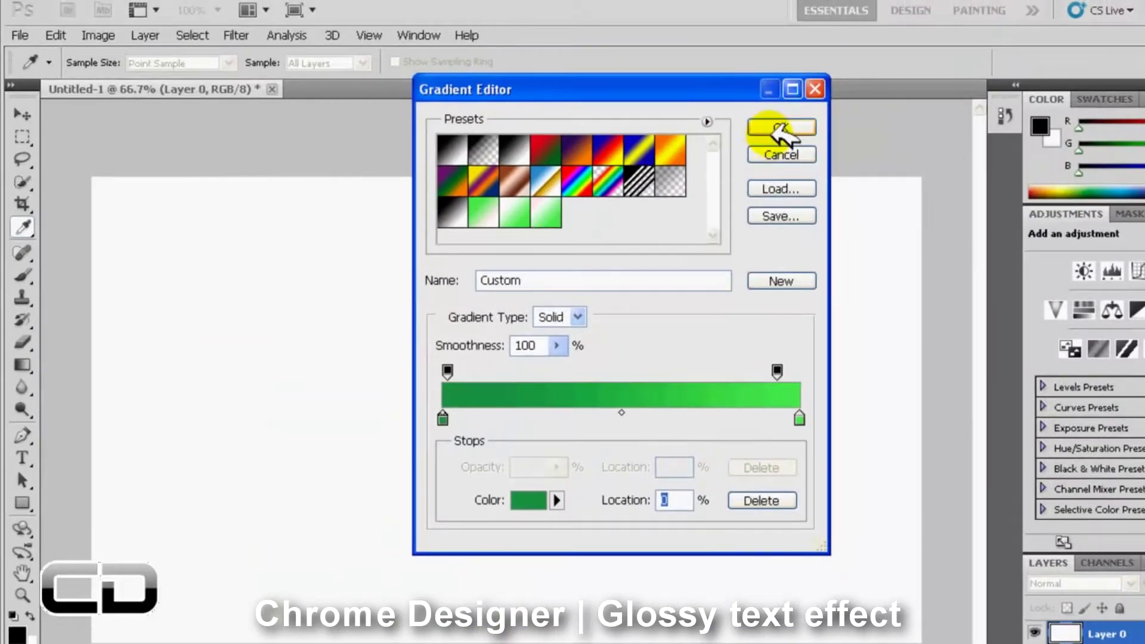
left_click(781, 127)
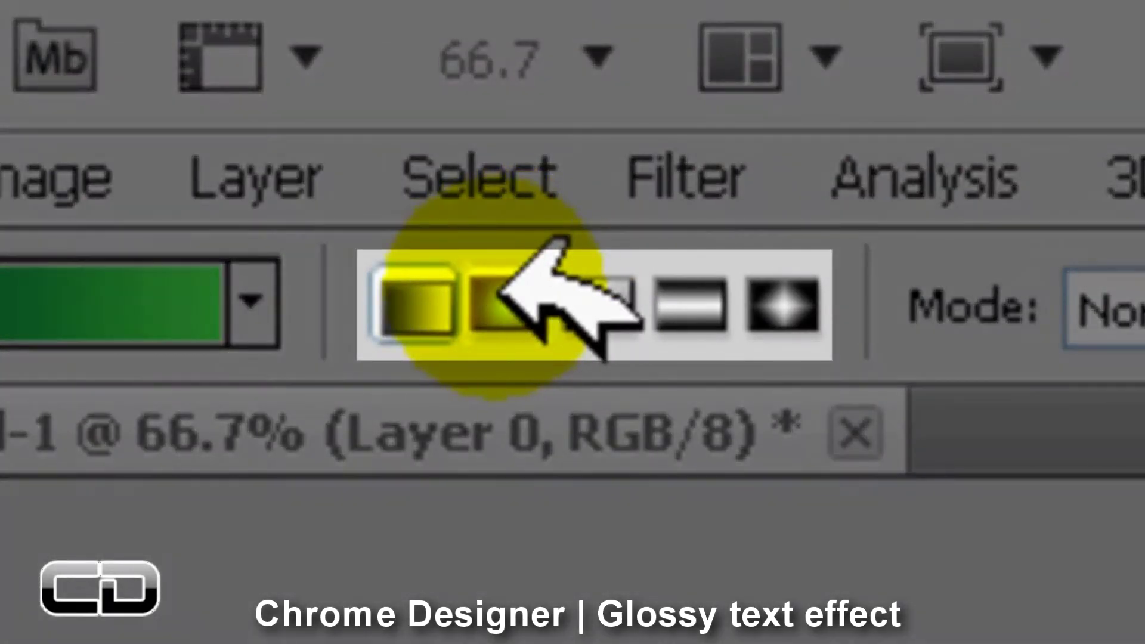
- Fill Layer 0 with a radial gradient drawn from the canvas centre outward
left_click(508, 301)
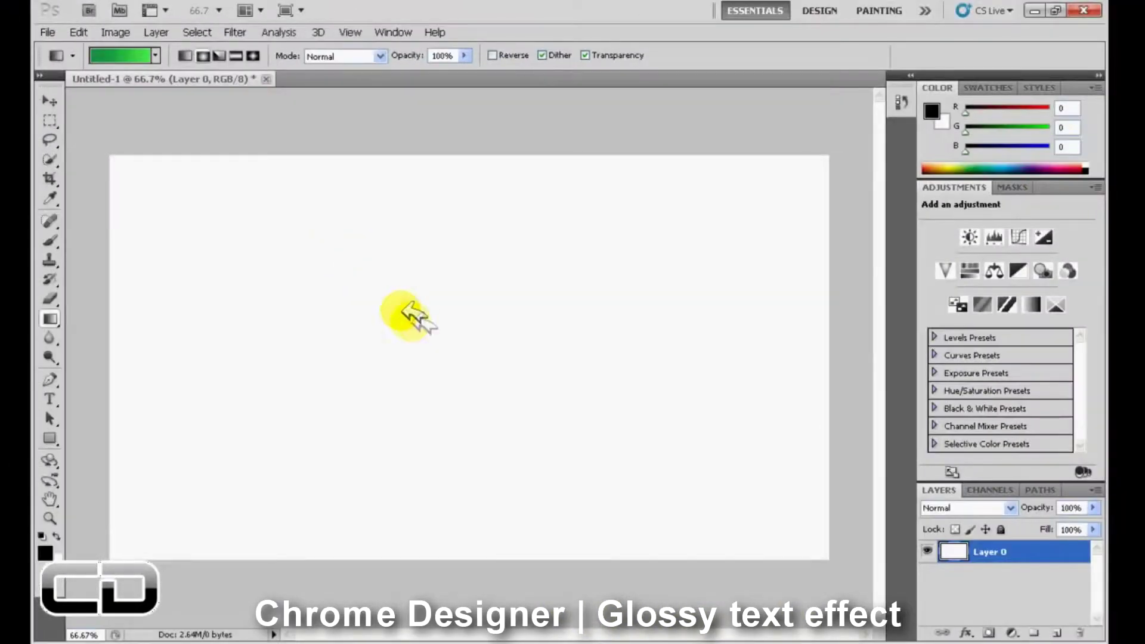
left_click_drag(421, 345, 800, 345)
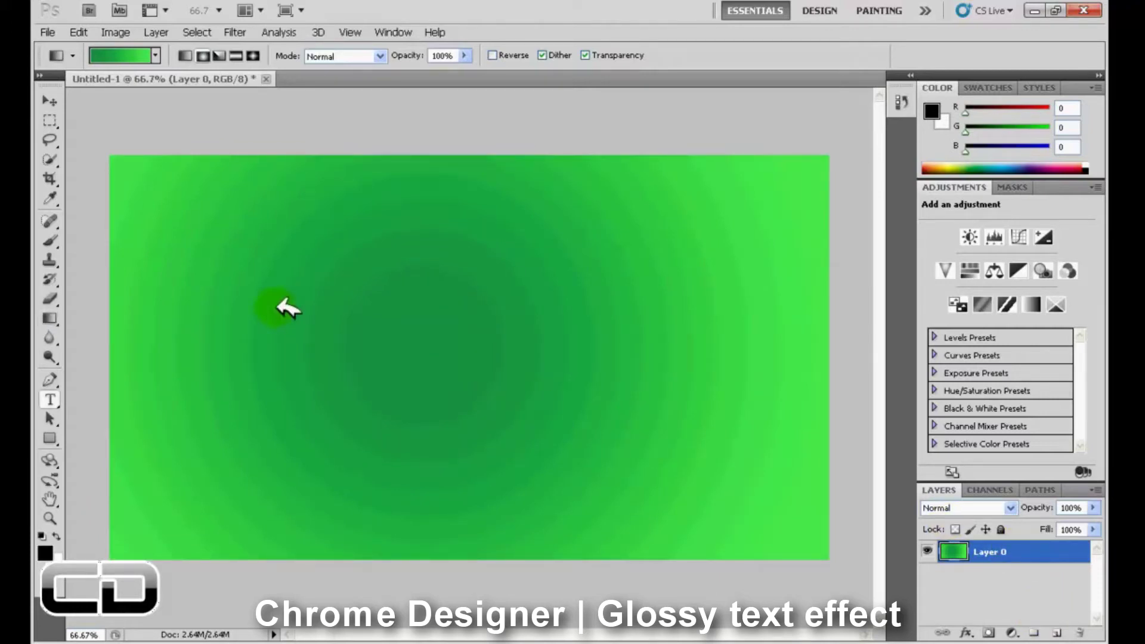
- Type CHROMEDESIGNER in black text and move it left onto the canvas
key("t")
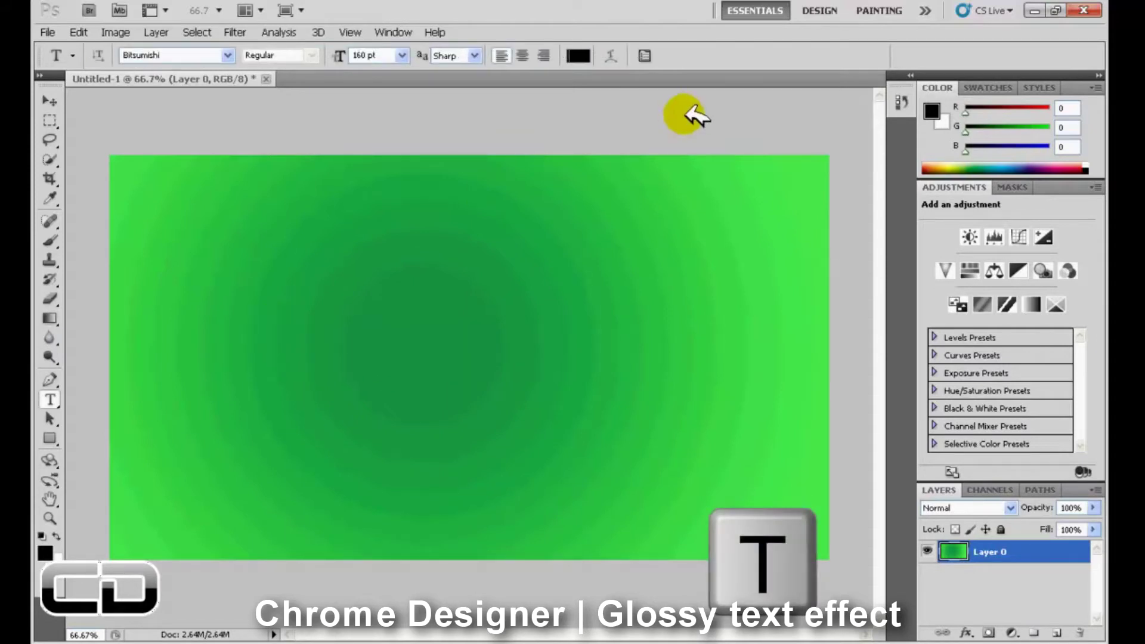
type("CHROMEDESIG")
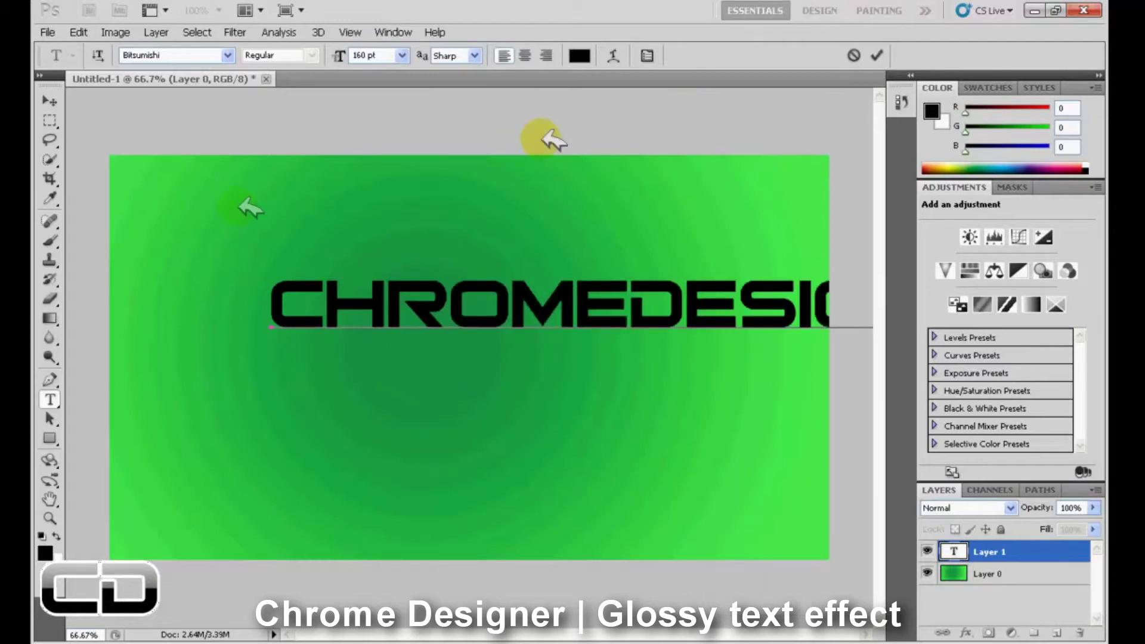
left_click(51, 101)
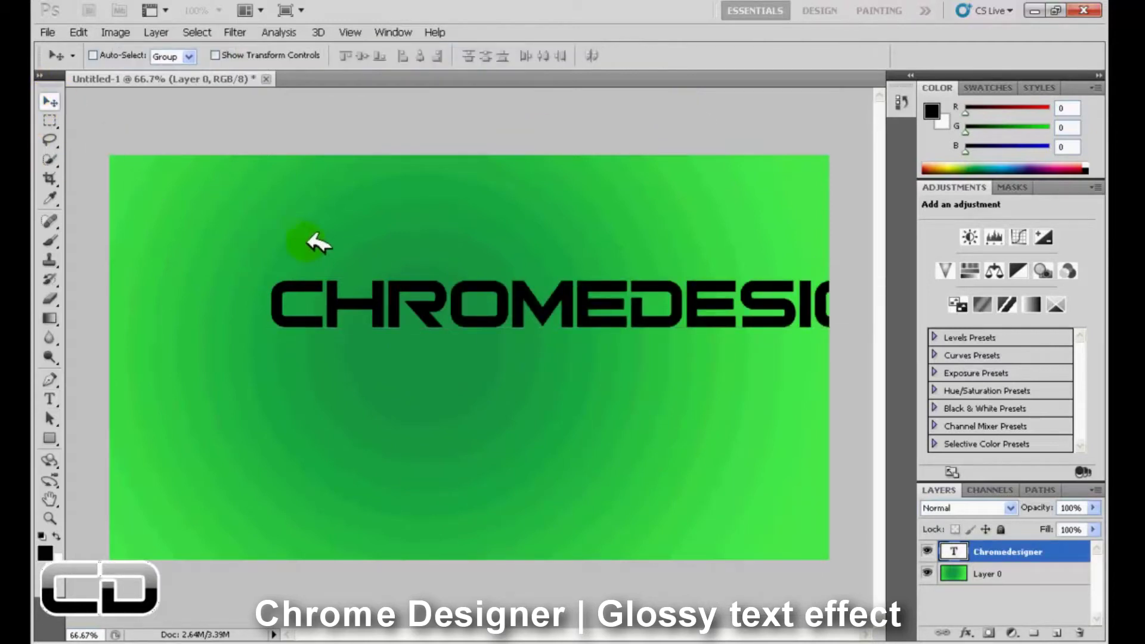
left_click_drag(298, 261, 227, 269)
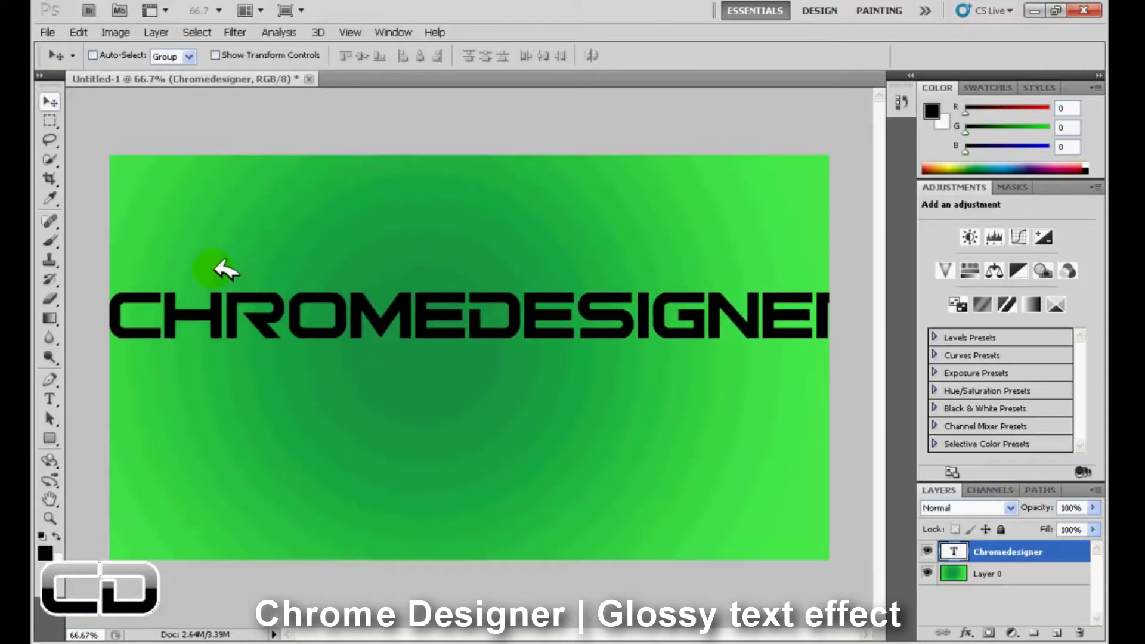
- Reduce the CHROMEDESIGNER font size from 160 pt to 136 pt and commit
key("t")
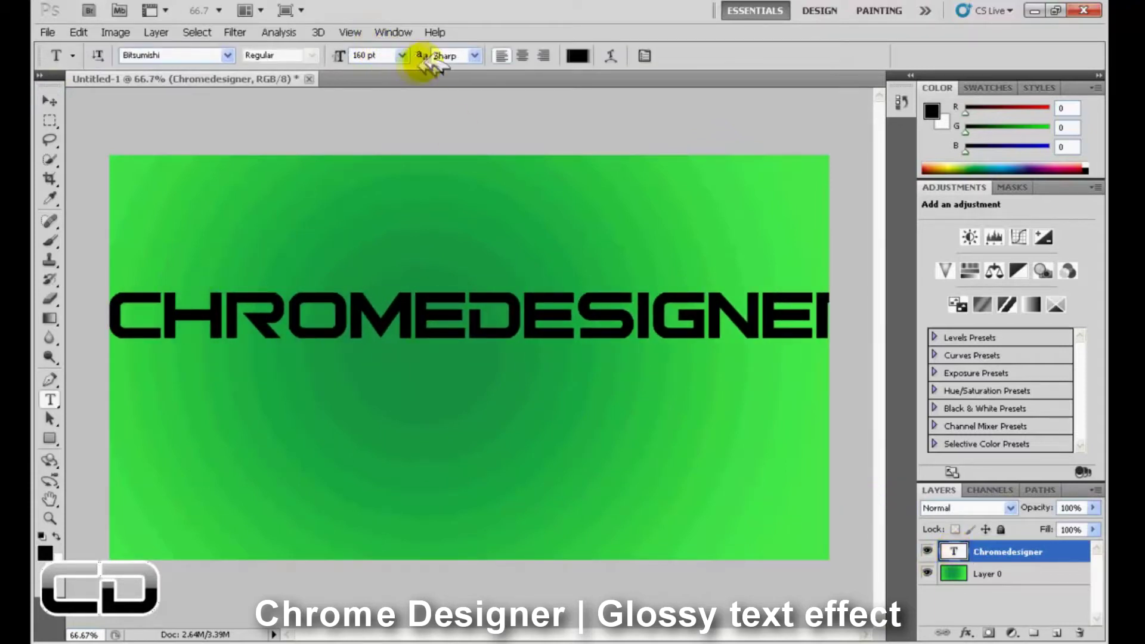
key("Return")
left_click_drag(345, 58, 337, 57)
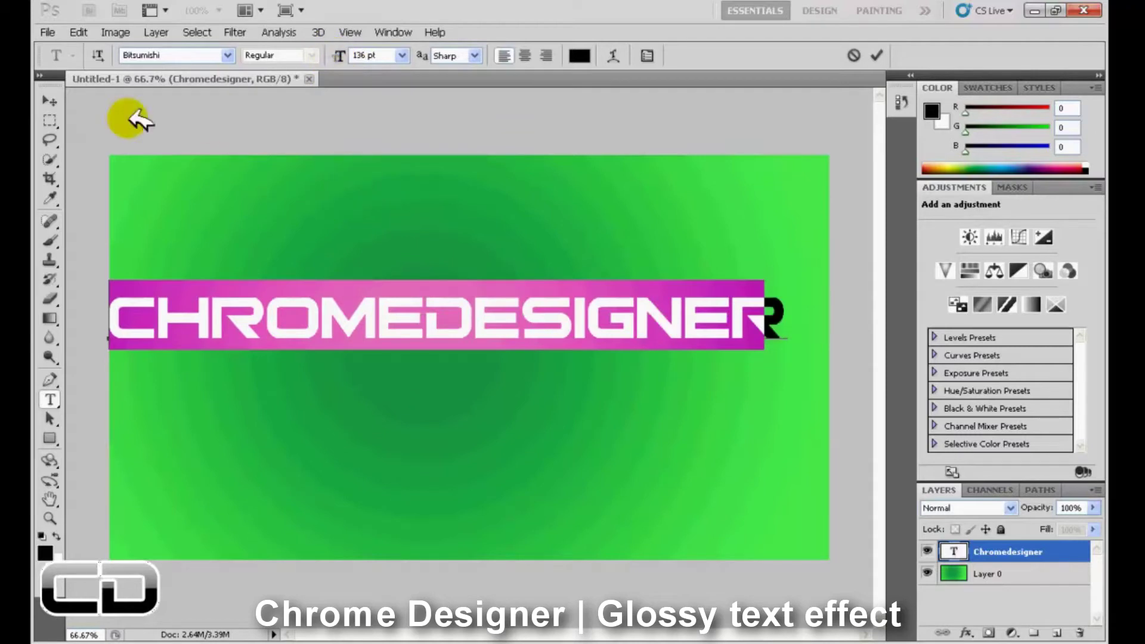
left_click(52, 98)
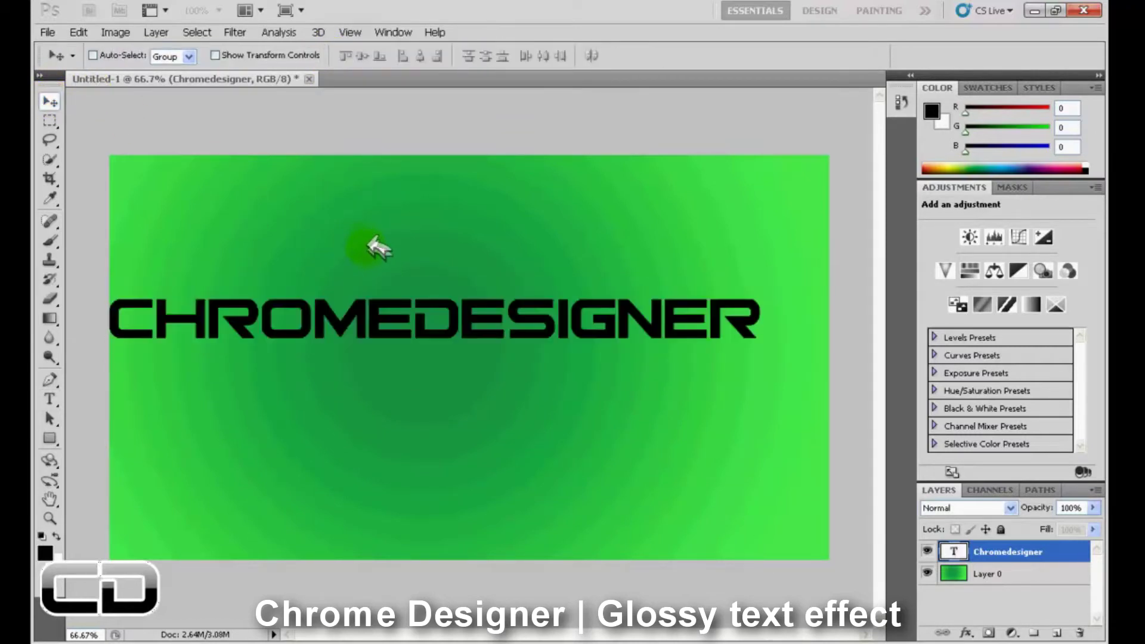
- Centre the CHROMEDESIGNER text and add a new empty layer above it named Gloss
left_click_drag(353, 251, 362, 273)
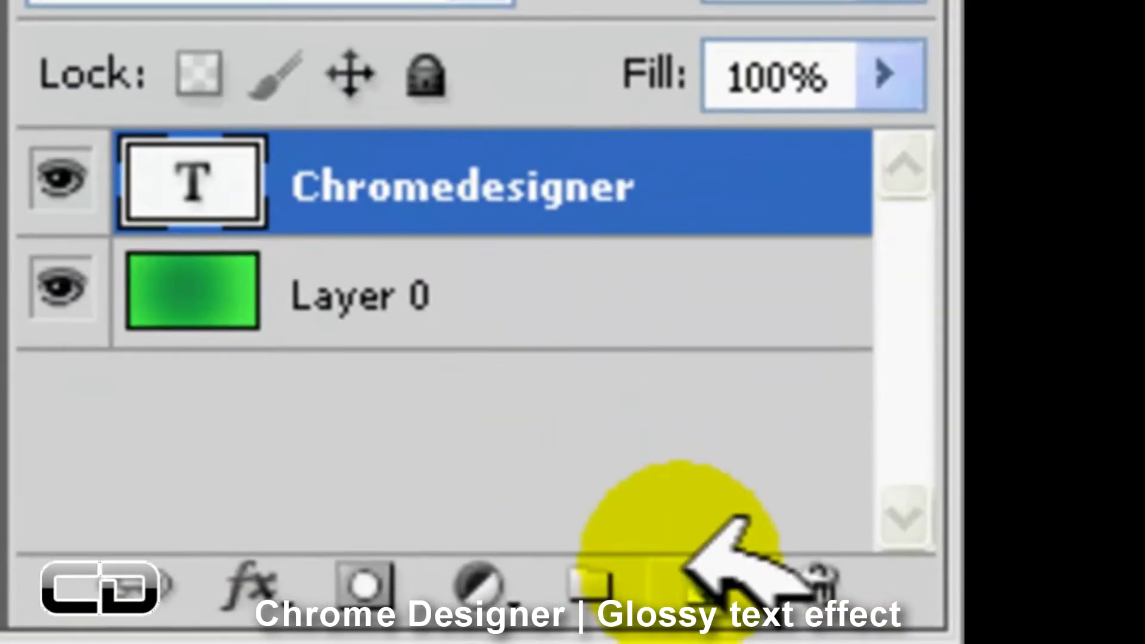
left_click(703, 580)
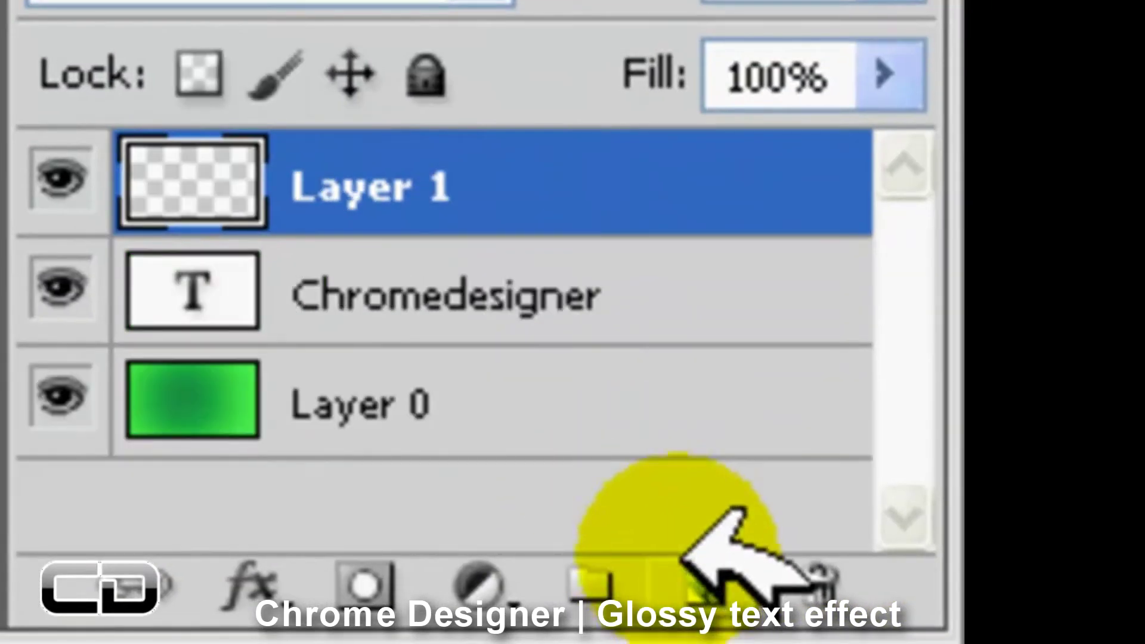
double_click(394, 158)
type("Gloss")
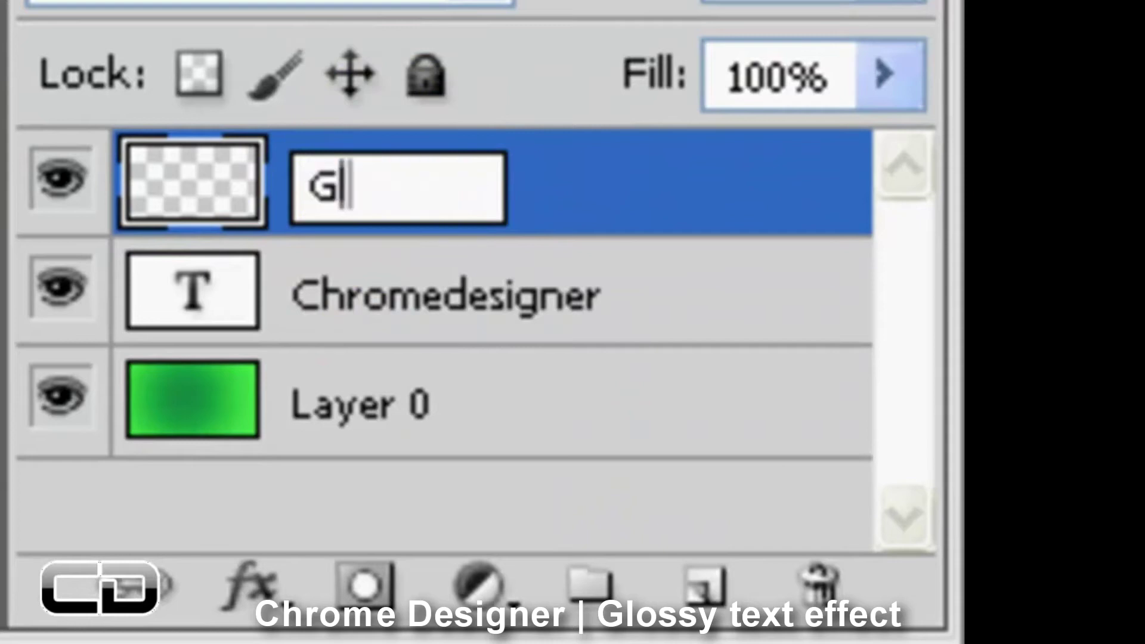
left_click(677, 213)
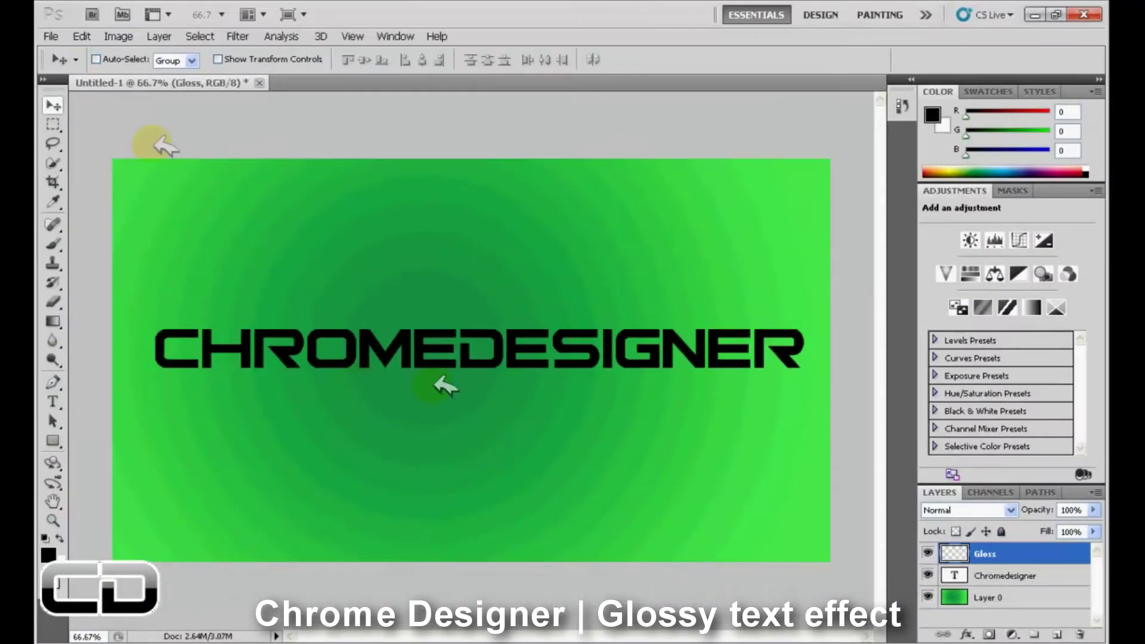
key("ctrl")
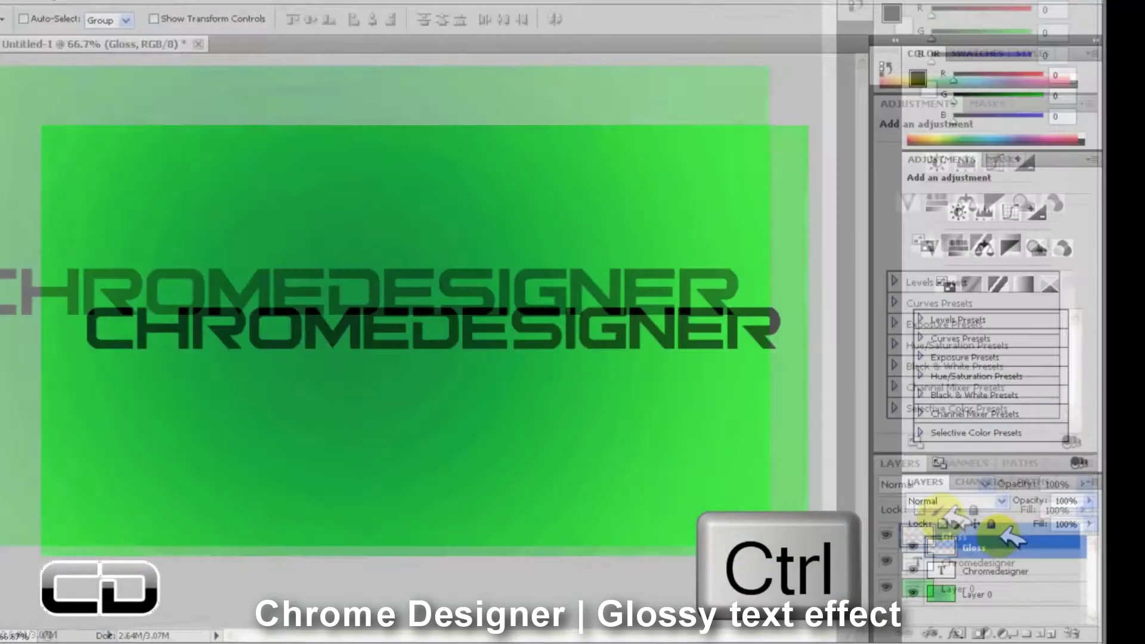
- Load the CHROMEDESIGNER letter outlines as a selection, subtracting a rectangle across the word's lower part
left_click(955, 575, "ctrl")
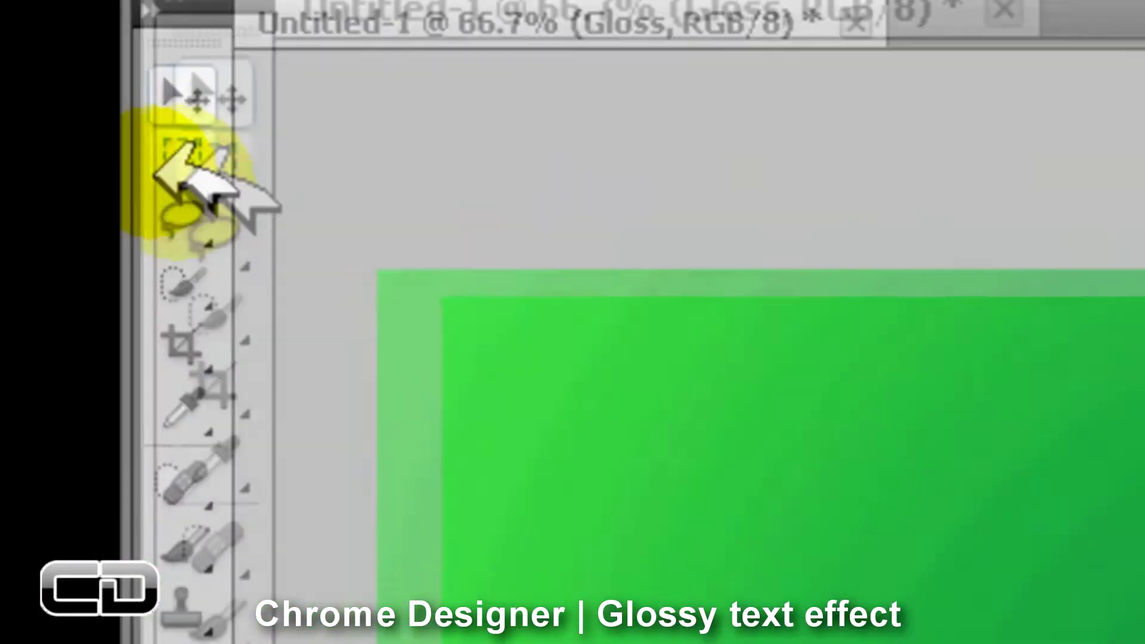
left_click_drag(182, 152, 476, 132)
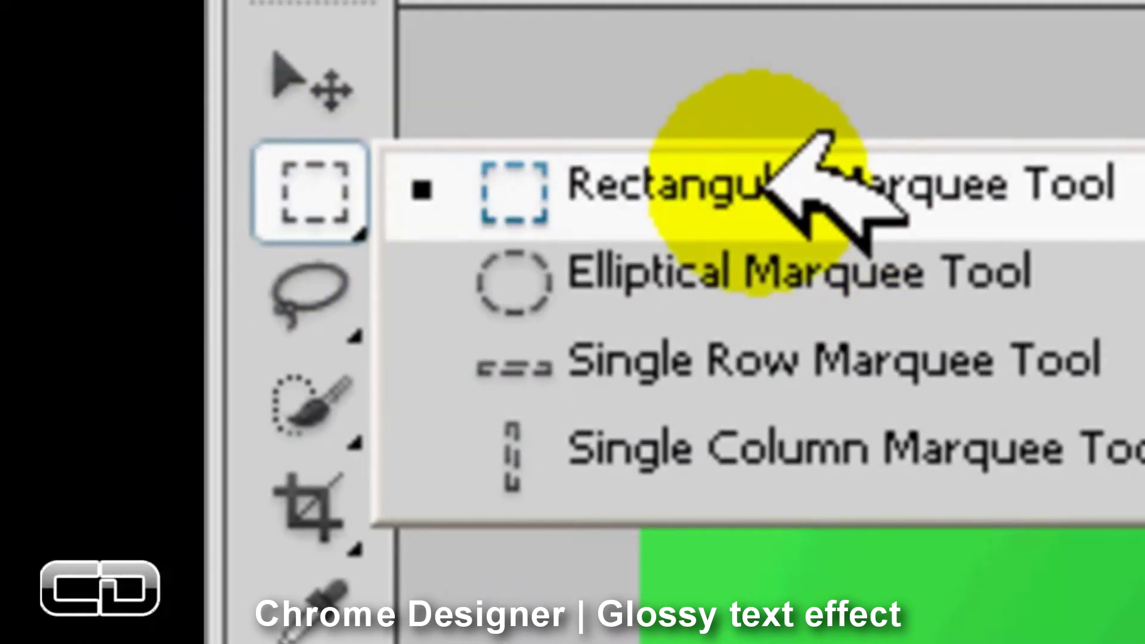
left_click(736, 279)
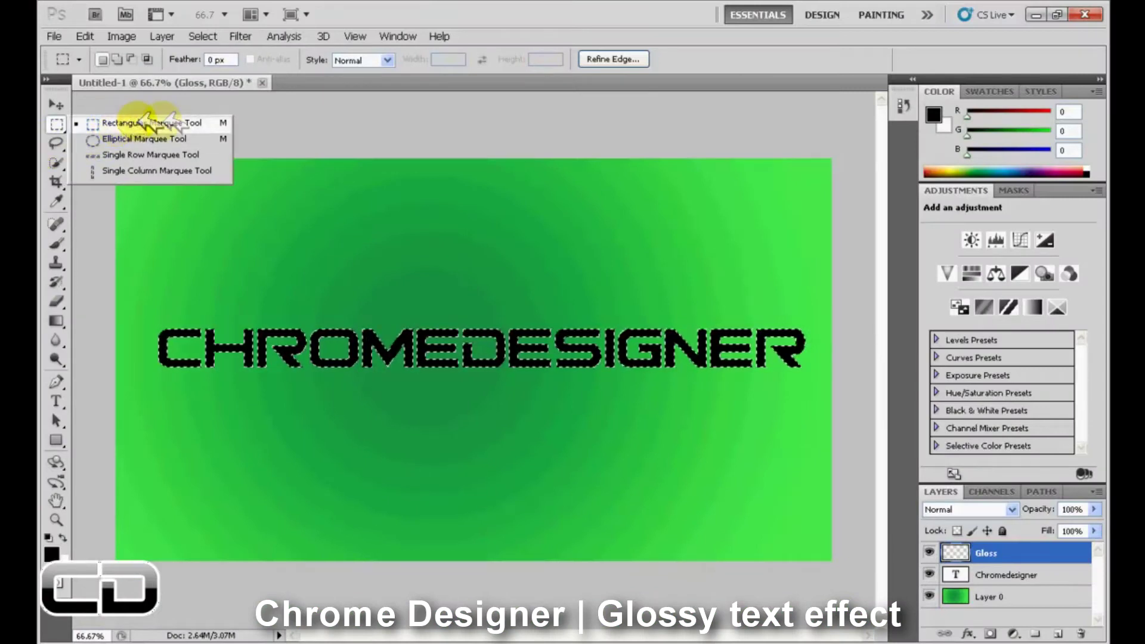
left_click(145, 122)
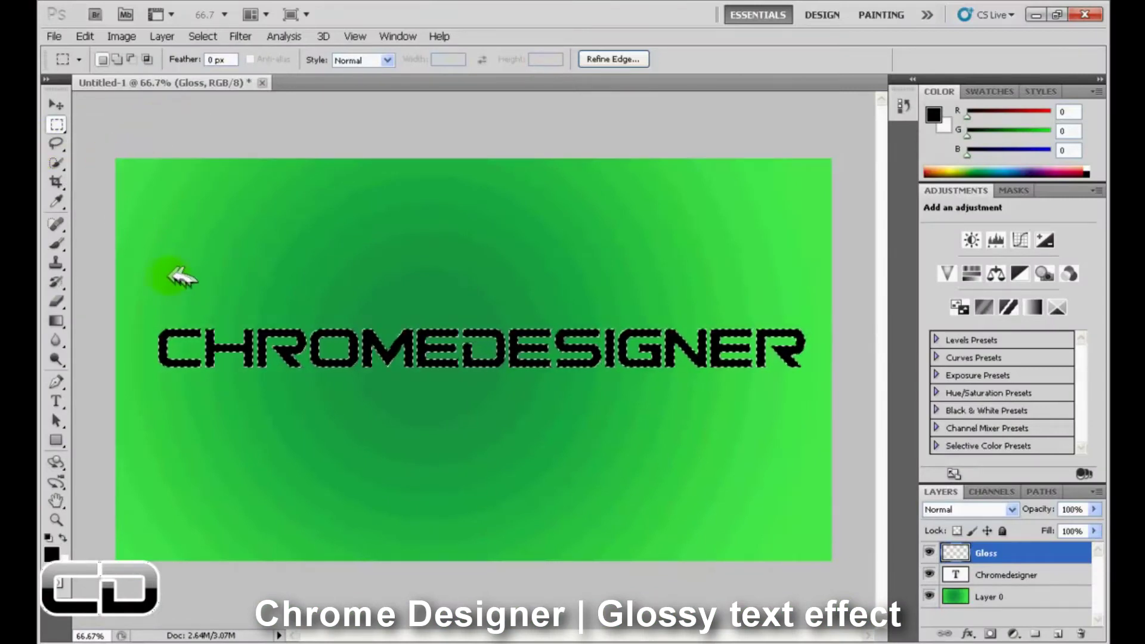
key("alt")
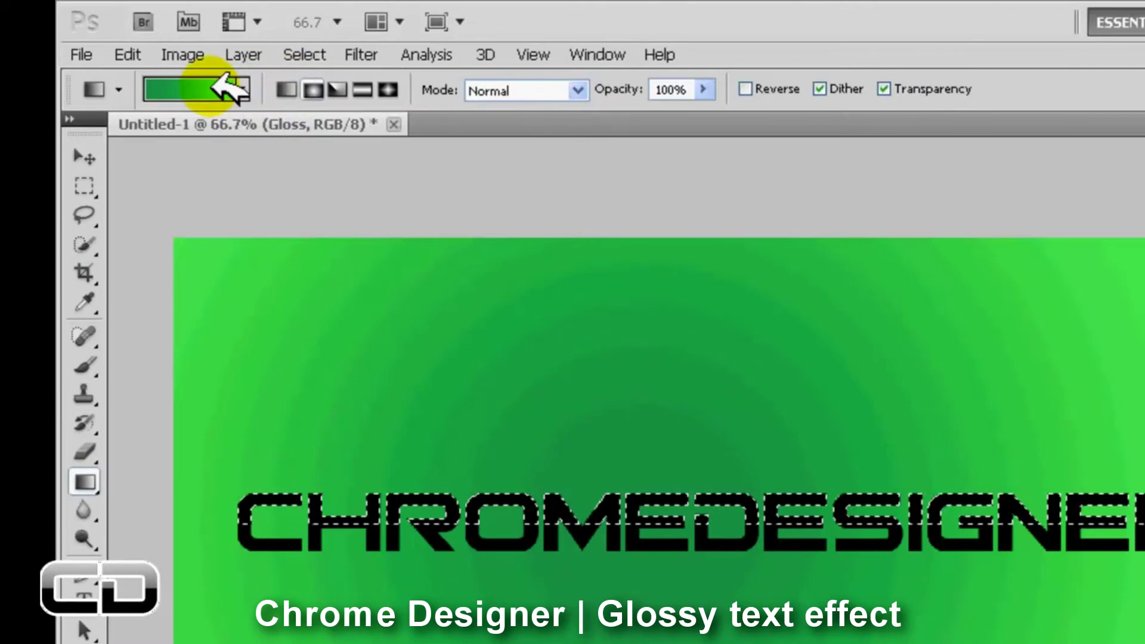
- Set the gradient's left colour stop to a pale pinkish near-white
left_click(227, 89)
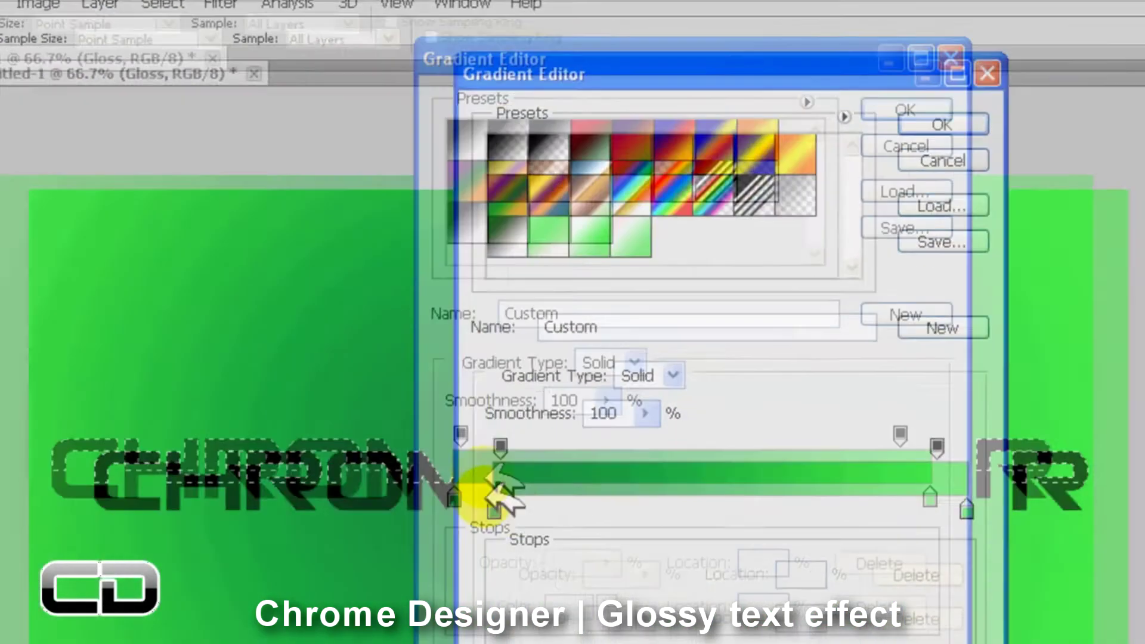
double_click(495, 500)
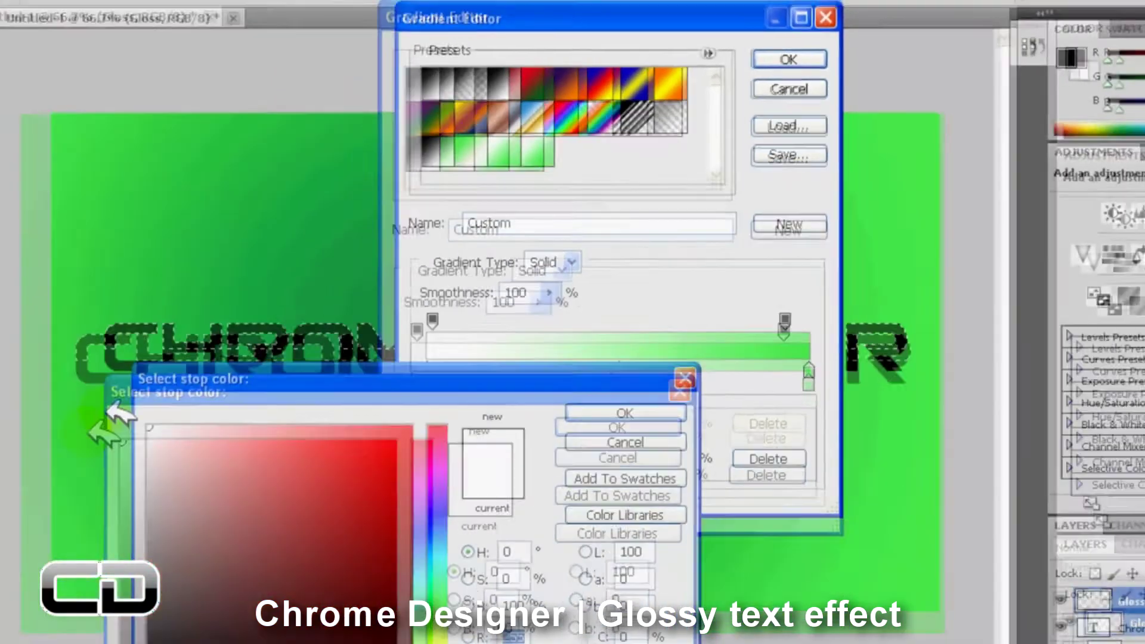
left_click(101, 593)
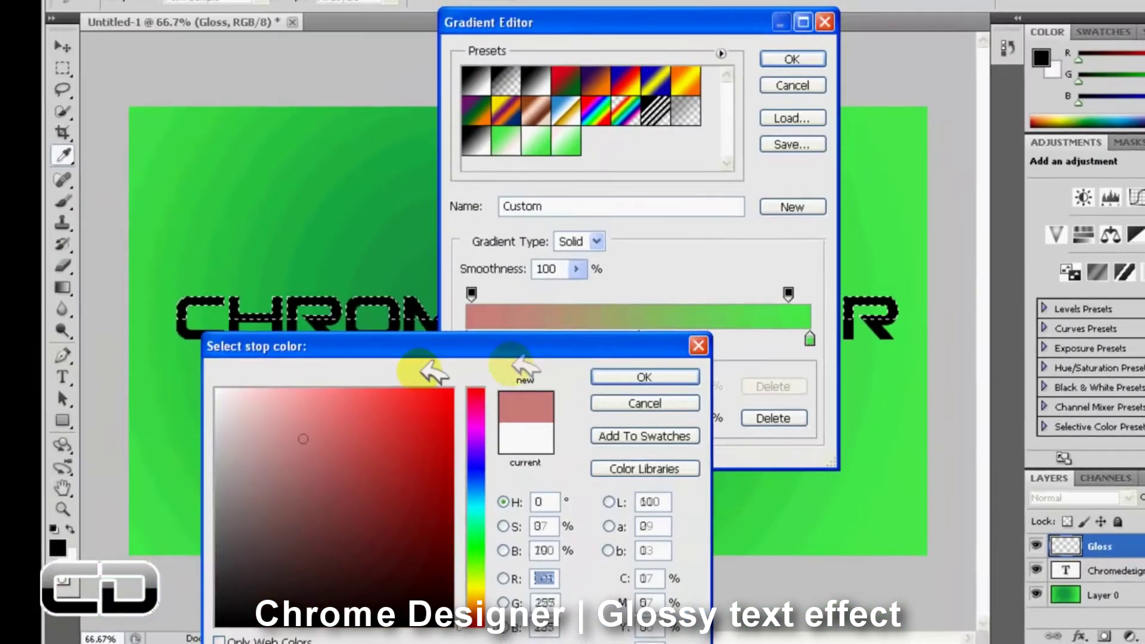
left_click(259, 398)
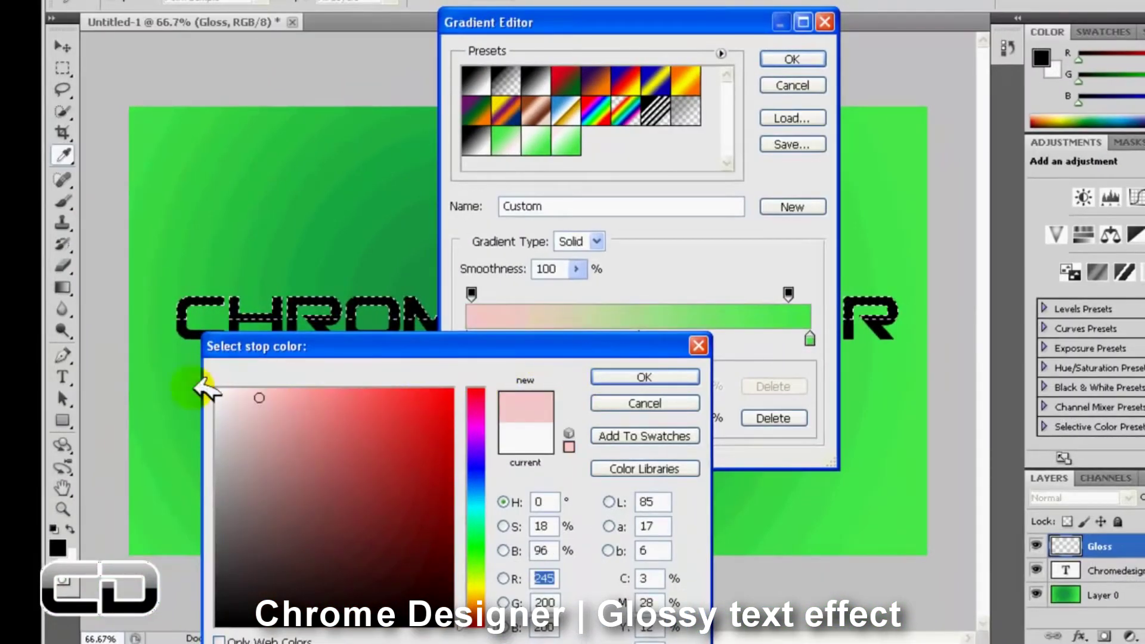
left_click(241, 397)
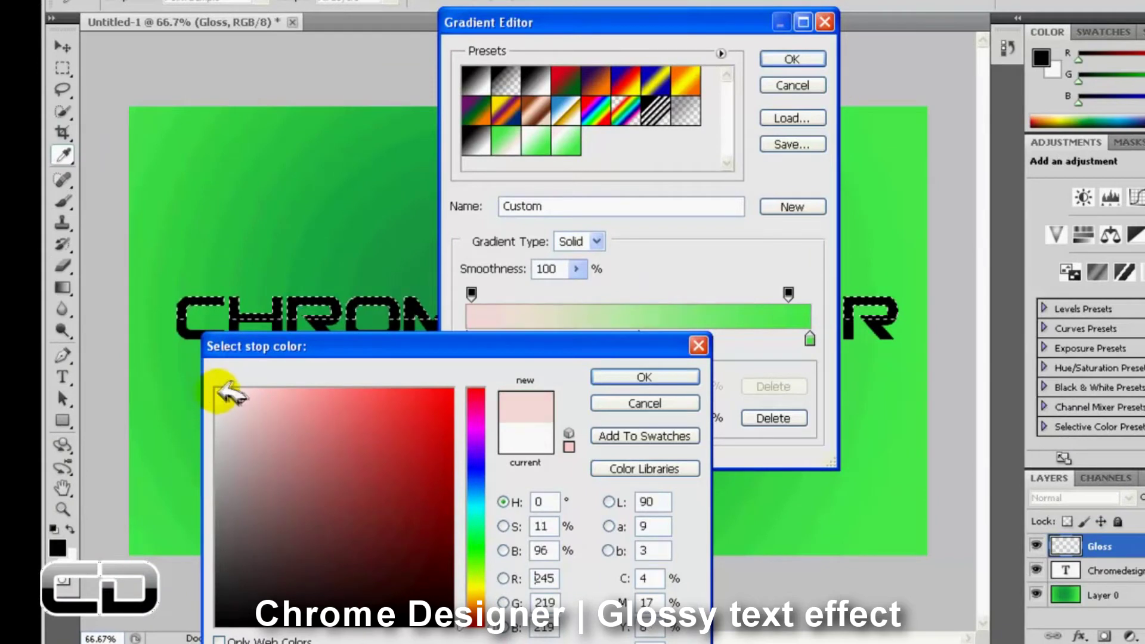
left_click(222, 392)
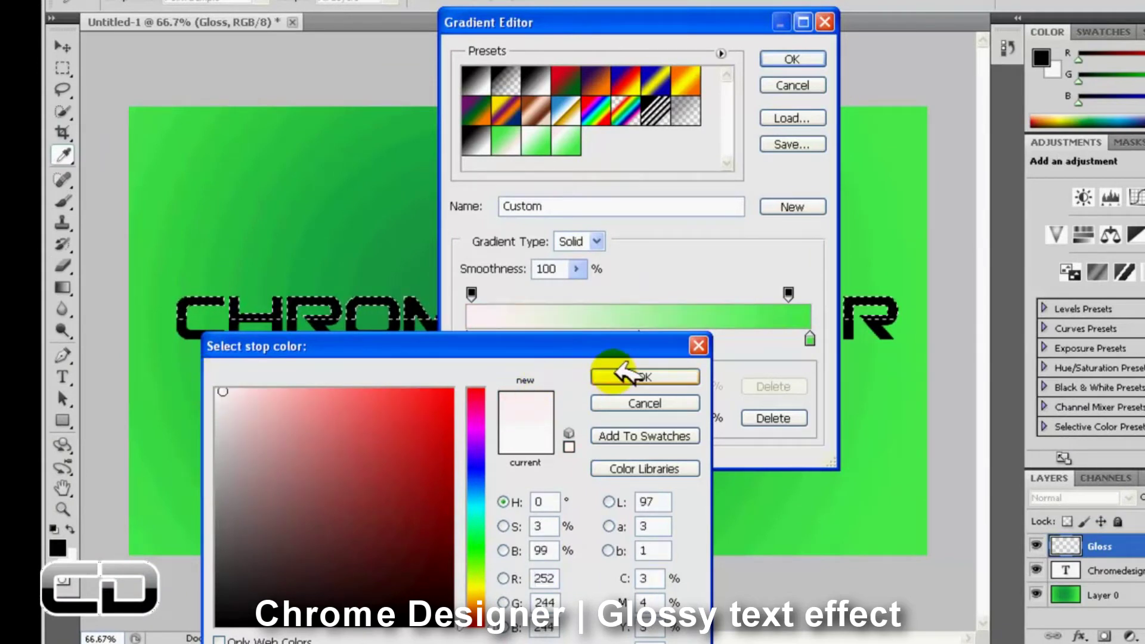
left_click(617, 377)
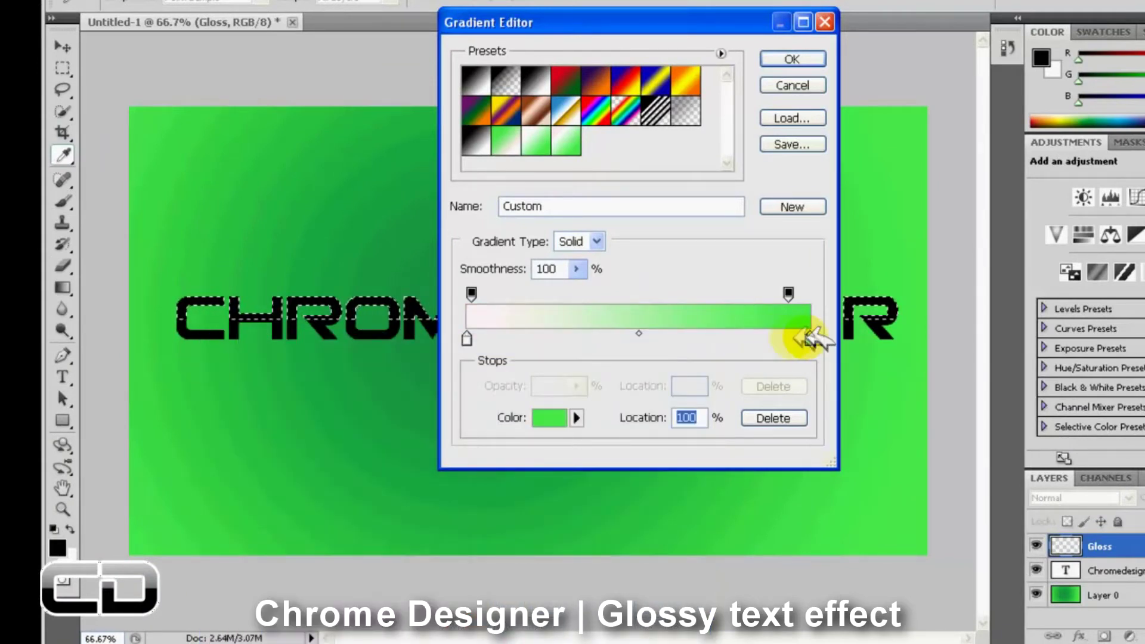
- Set the right colour stop to a very light, near-white green
double_click(810, 338)
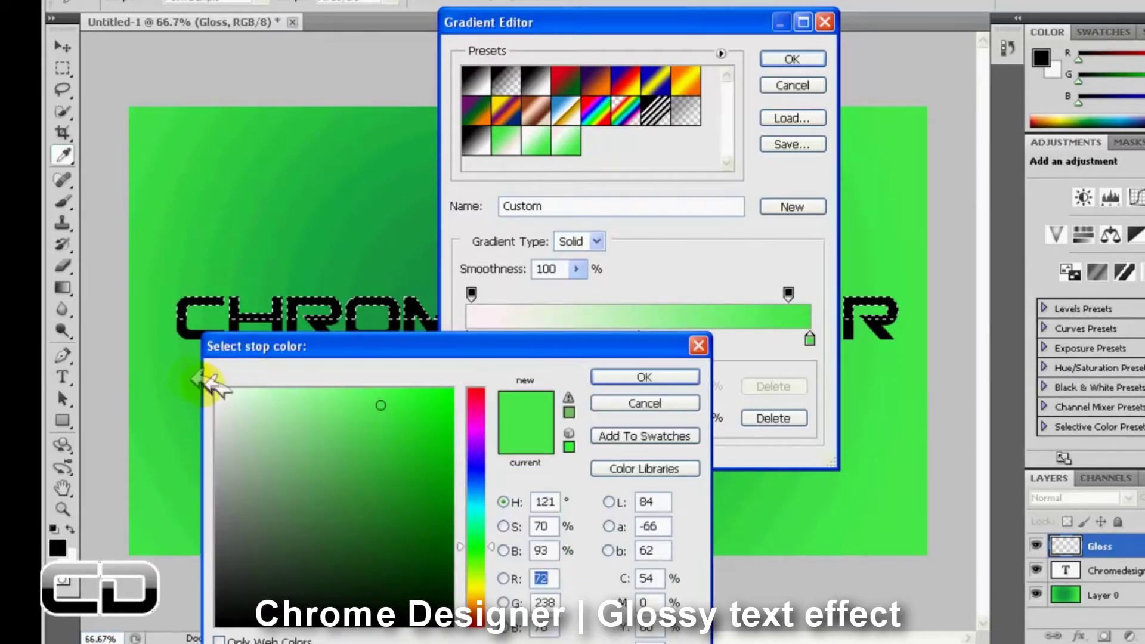
left_click(224, 389)
left_click(226, 396)
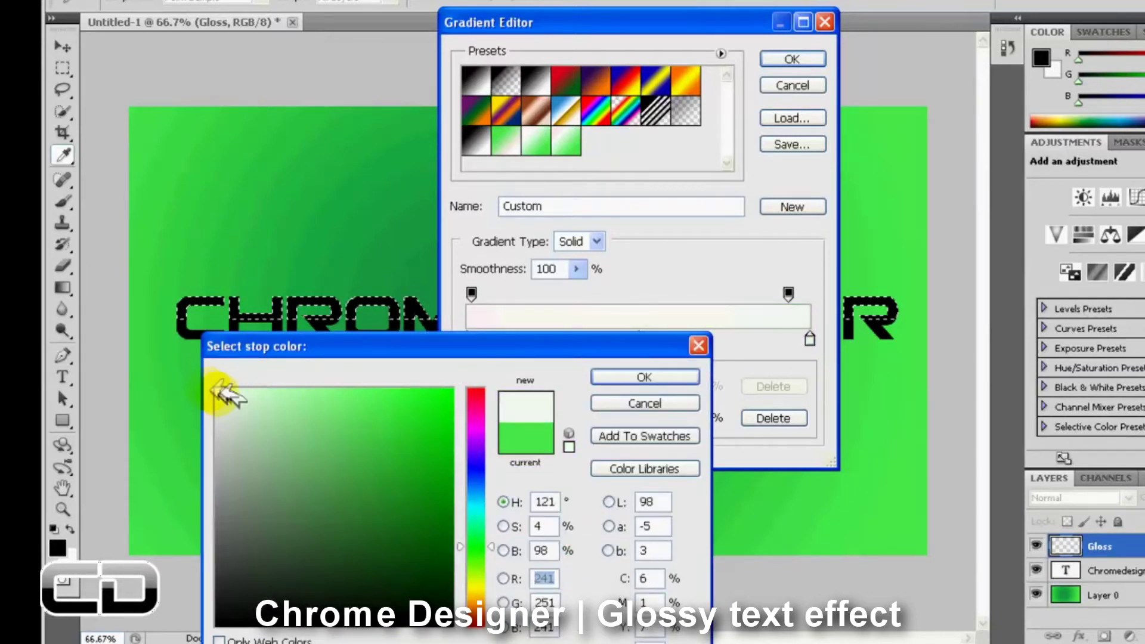
left_click(611, 375)
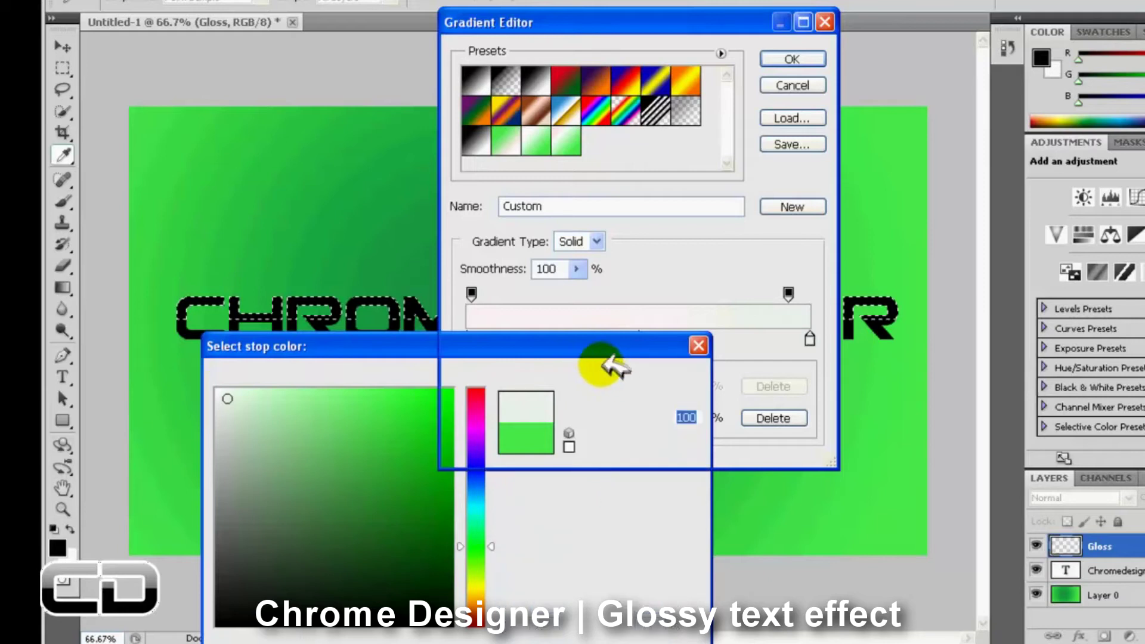
left_click(788, 292)
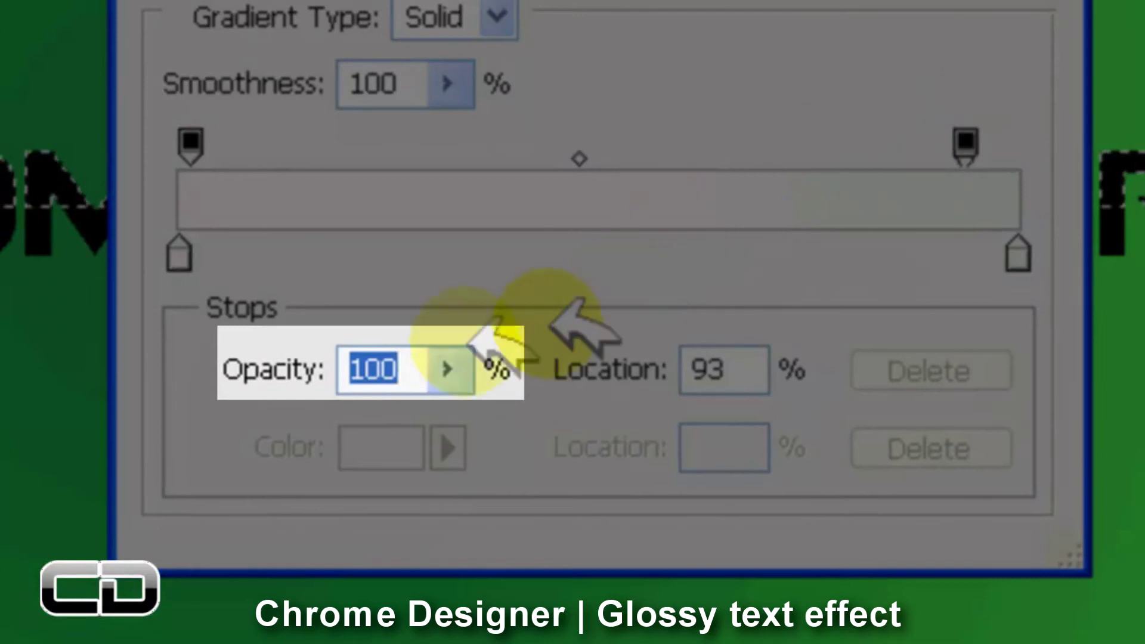
- Lower the right opacity stop to 0% so the gradient fades to transparency
left_click(449, 366)
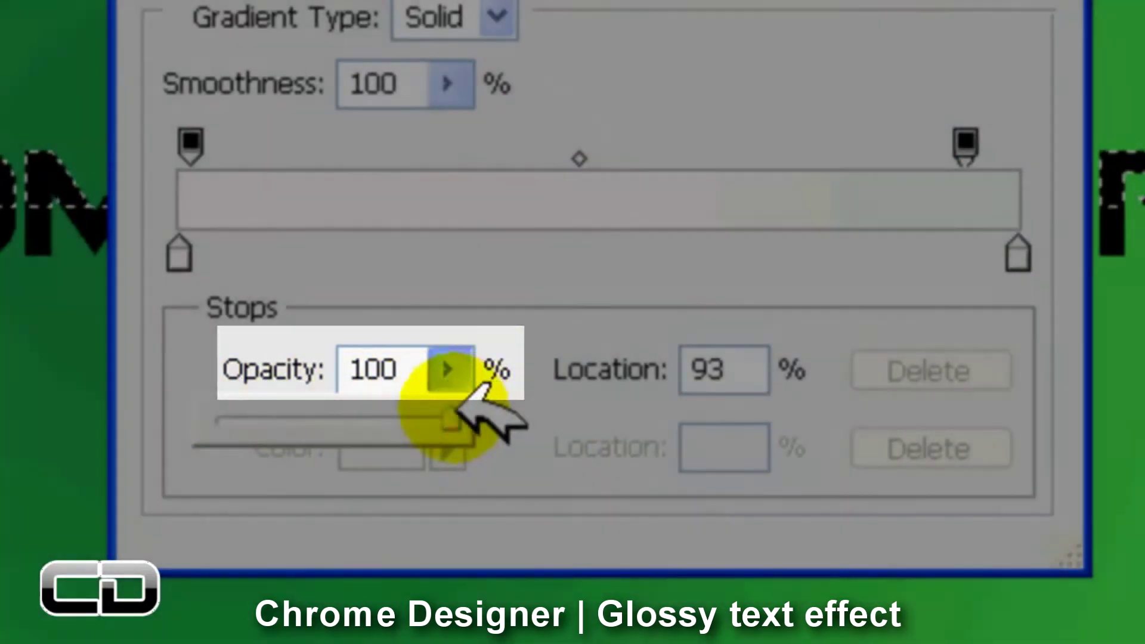
left_click_drag(451, 417, 346, 412)
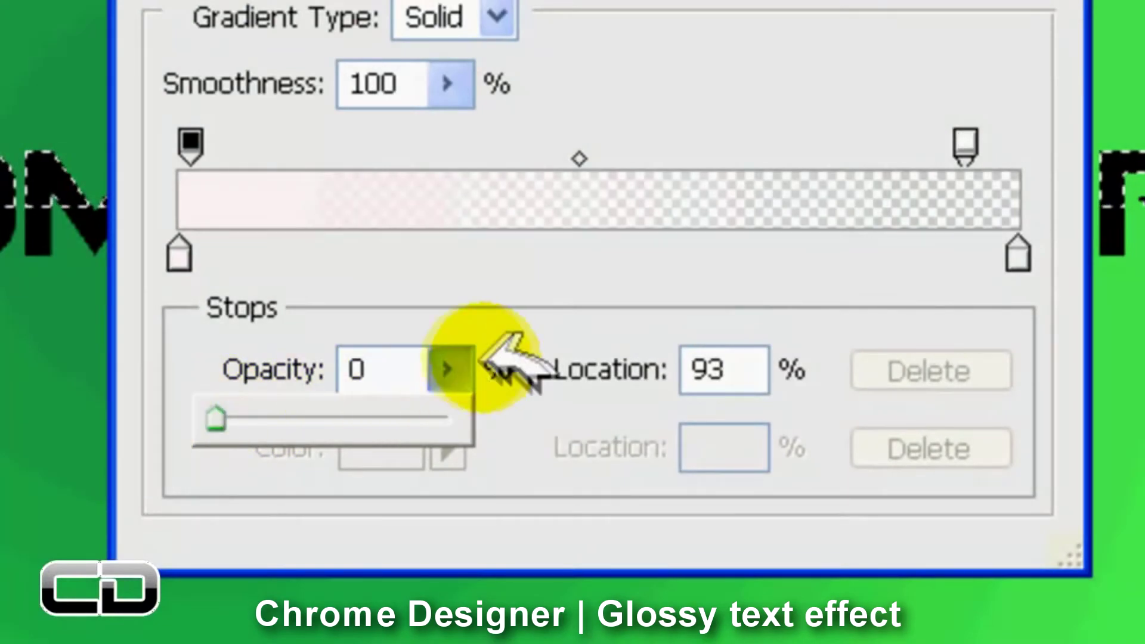
left_click(468, 365)
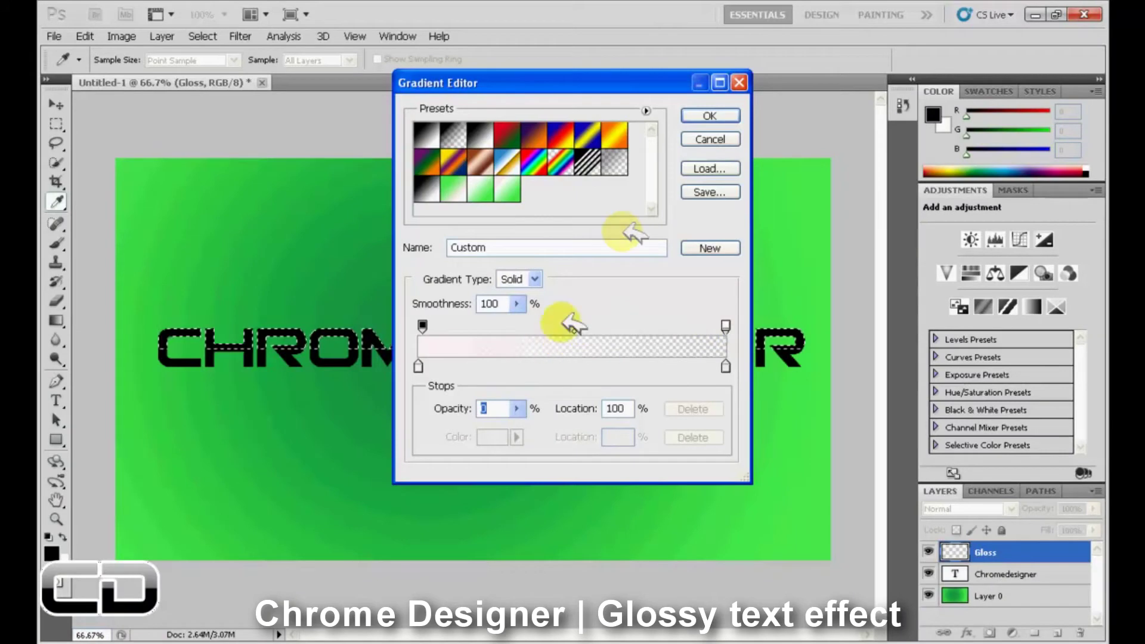
- Draw the white-to-transparent gloss gradient down over the upper letters on Gloss, then deselect
left_click(709, 115)
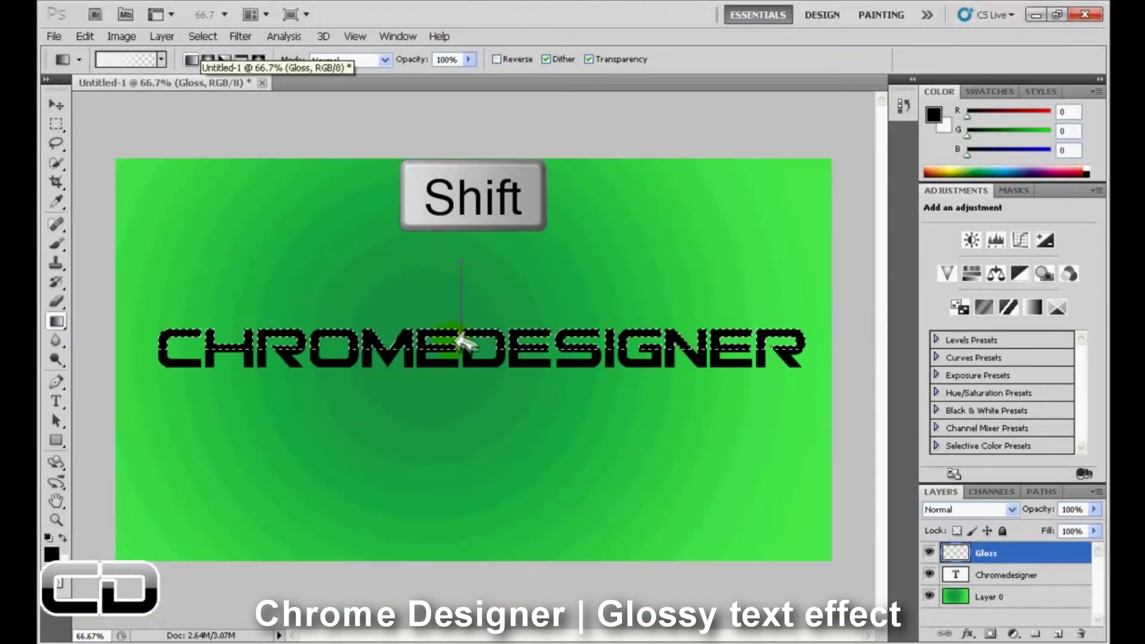
left_click_drag(458, 341, 447, 388)
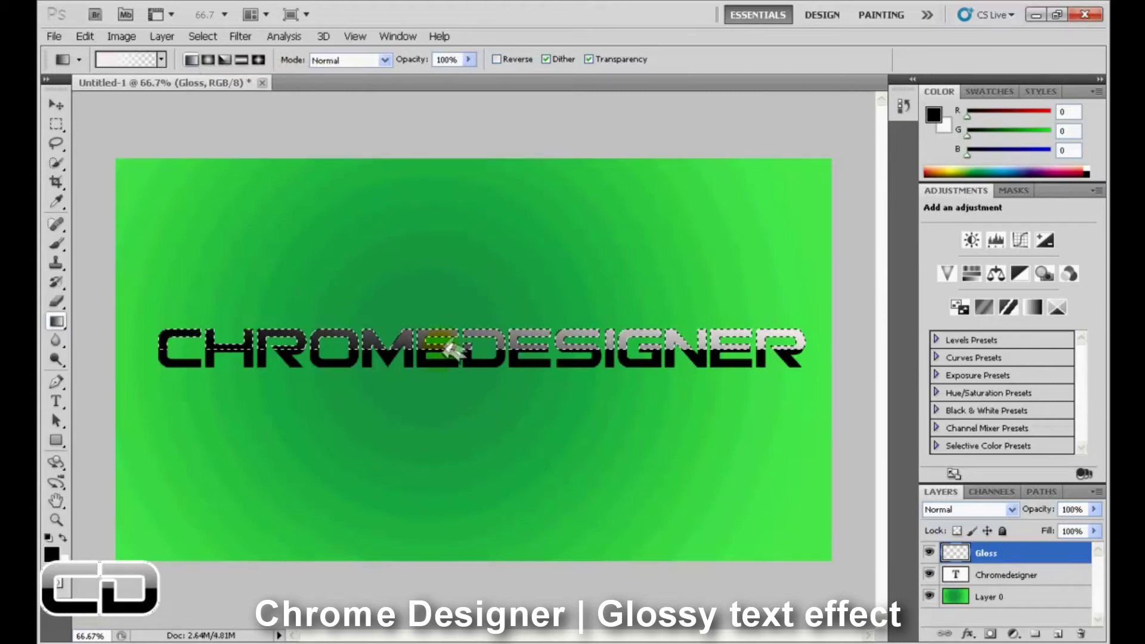
key("ctrl+z")
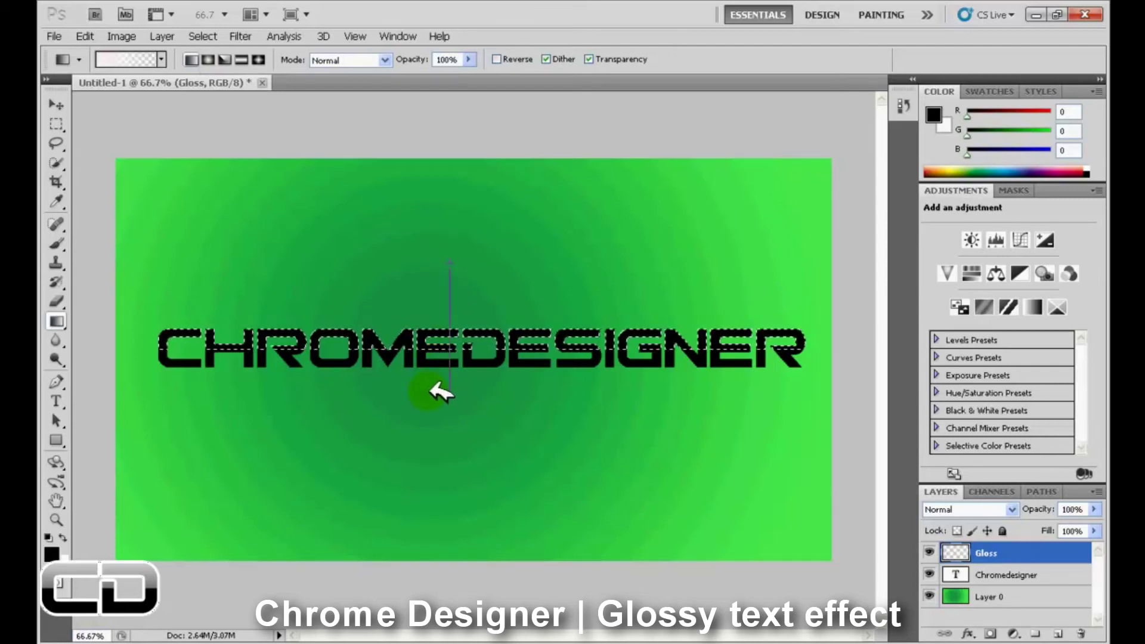
key("ctrl+z")
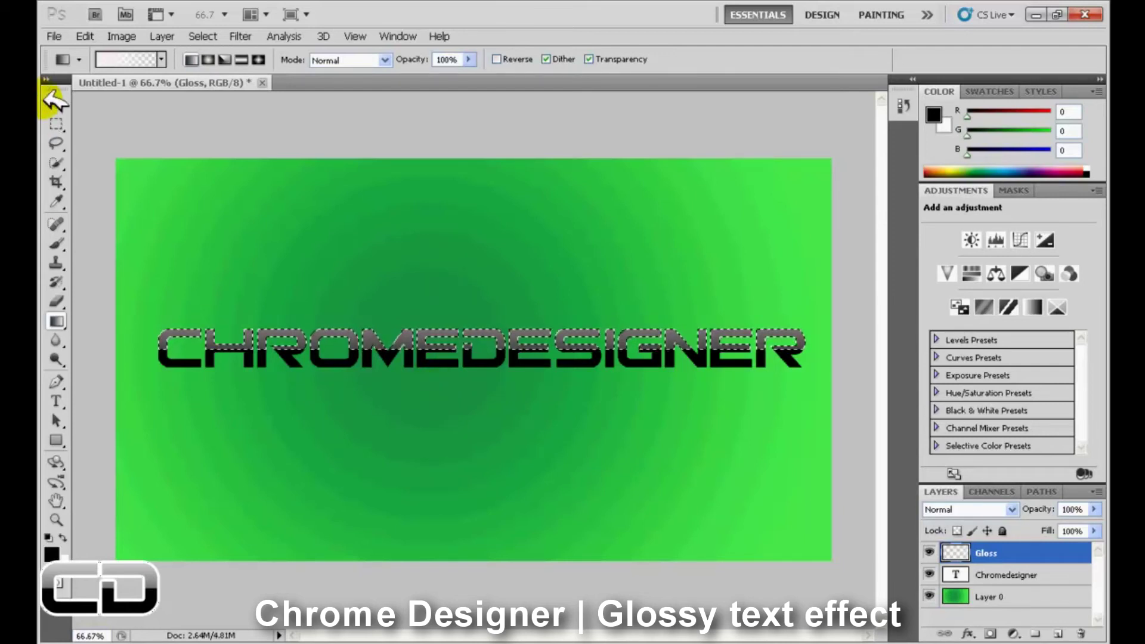
left_click(56, 124)
left_click(224, 222)
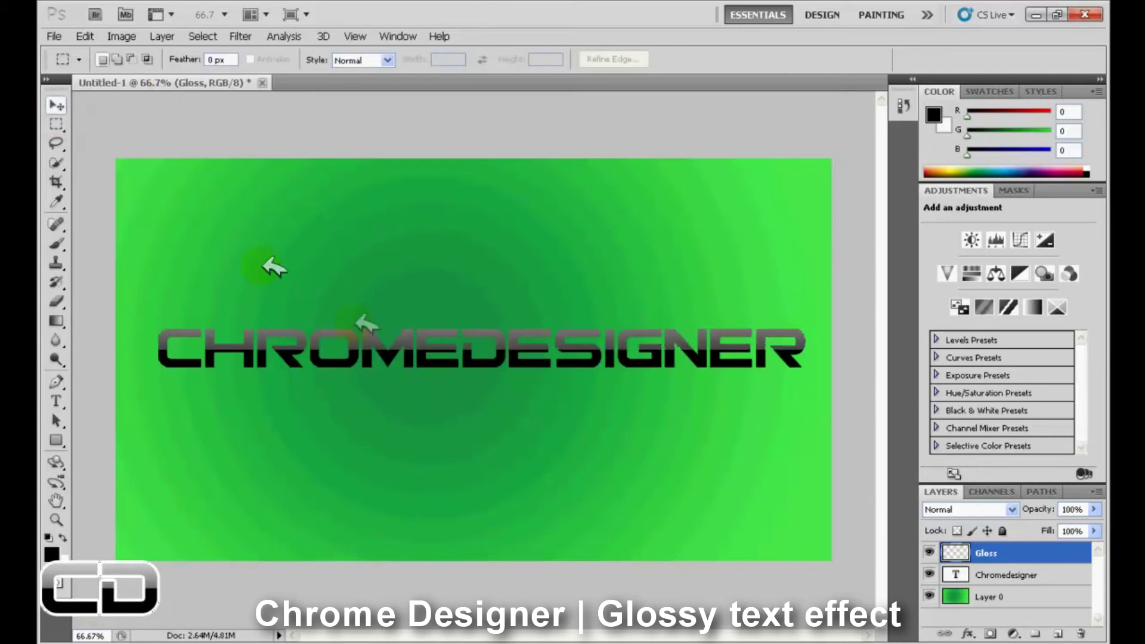
- Select the Chromedesigner text layer with the Move tool
key("v")
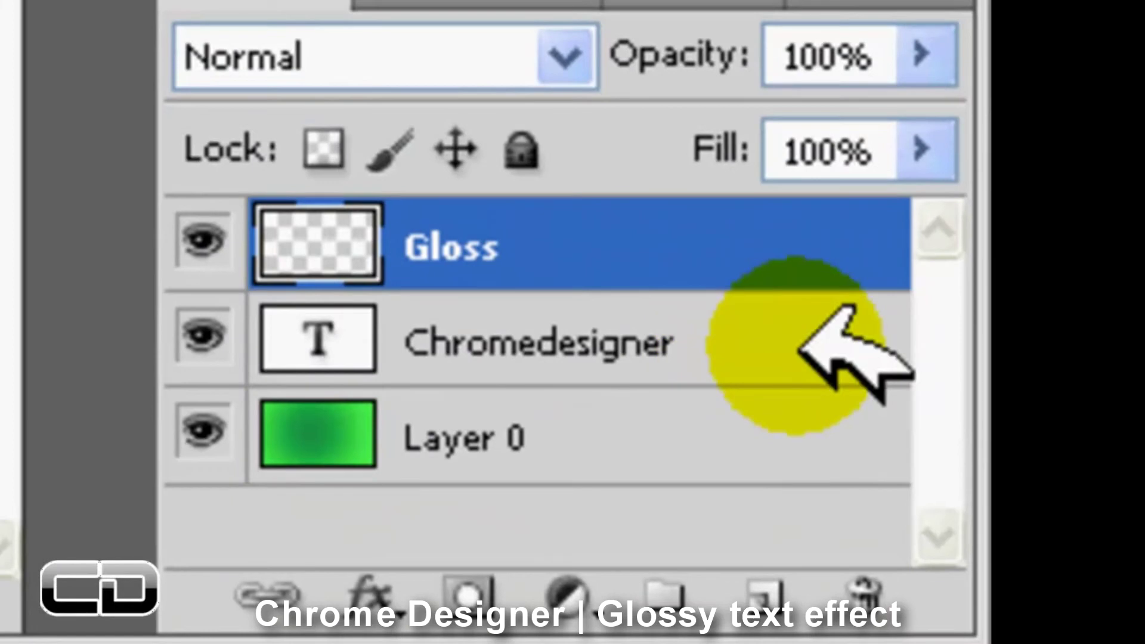
left_click(1073, 569)
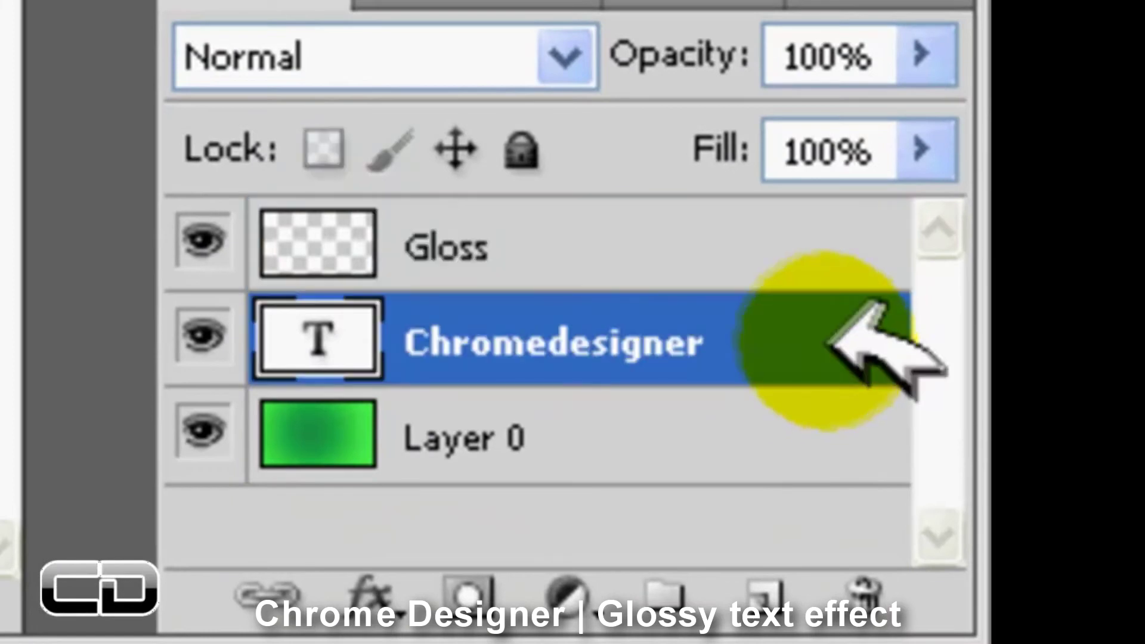
left_click(305, 328, "ctrl")
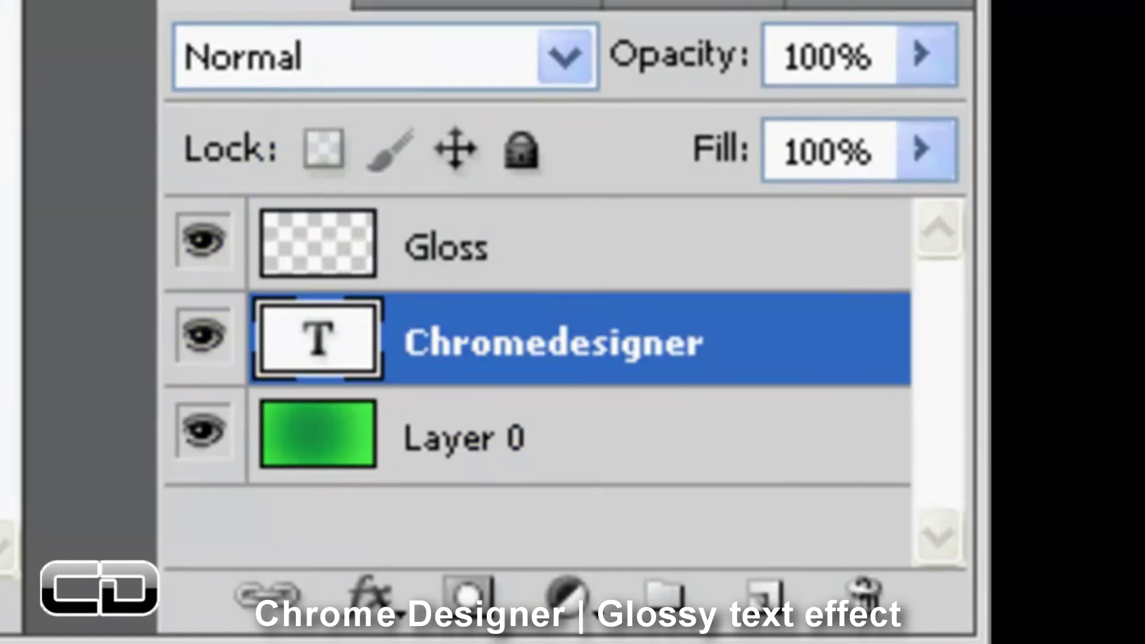
left_click(365, 350)
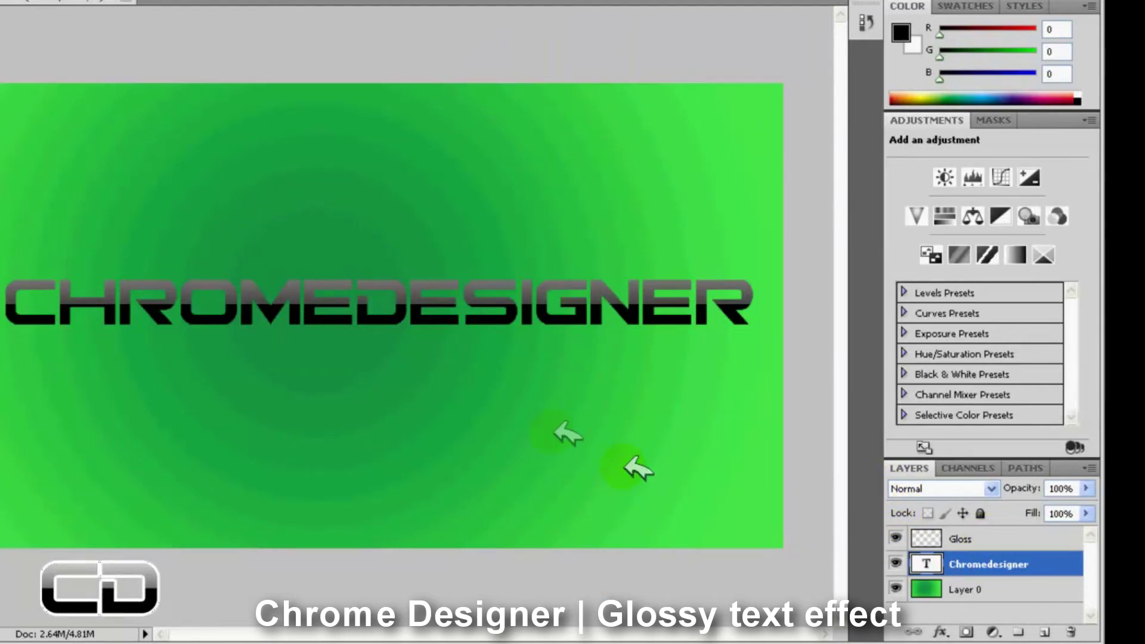
- Give the Chromedesigner text a 5 px white Stroke layer style and enable Drop Shadow
left_click(76, 121)
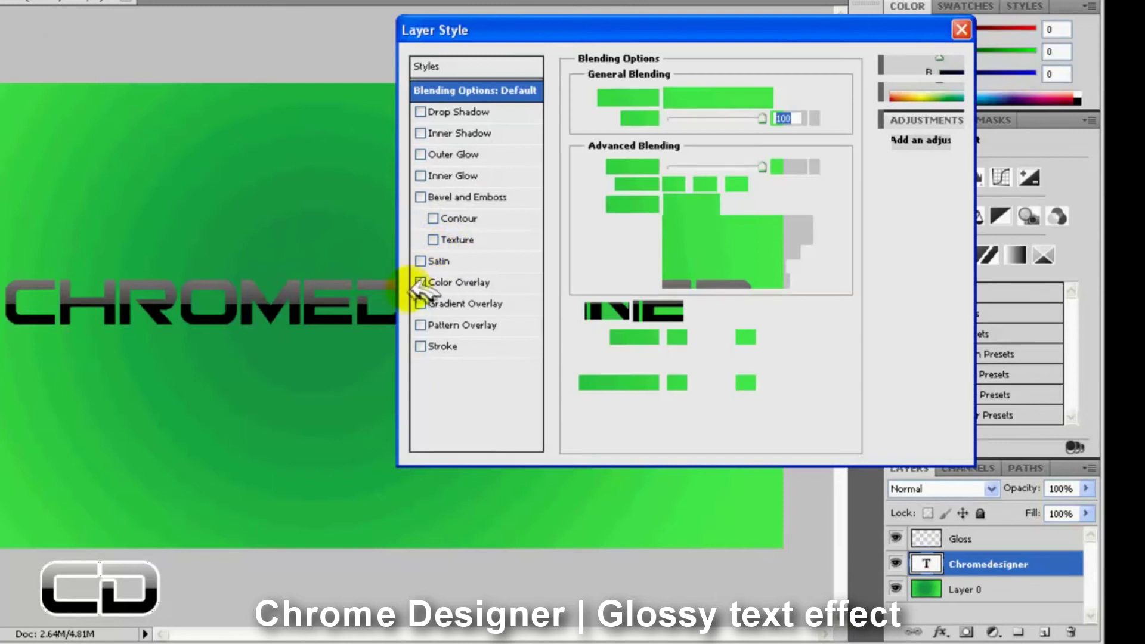
left_click(422, 345)
left_click(444, 346)
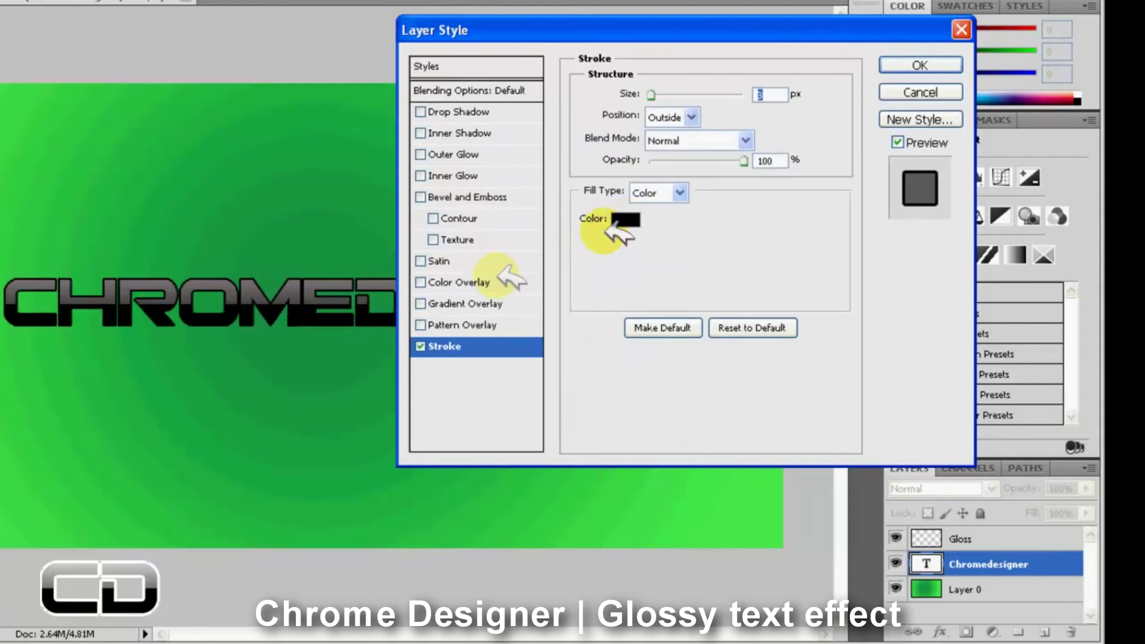
left_click(625, 219)
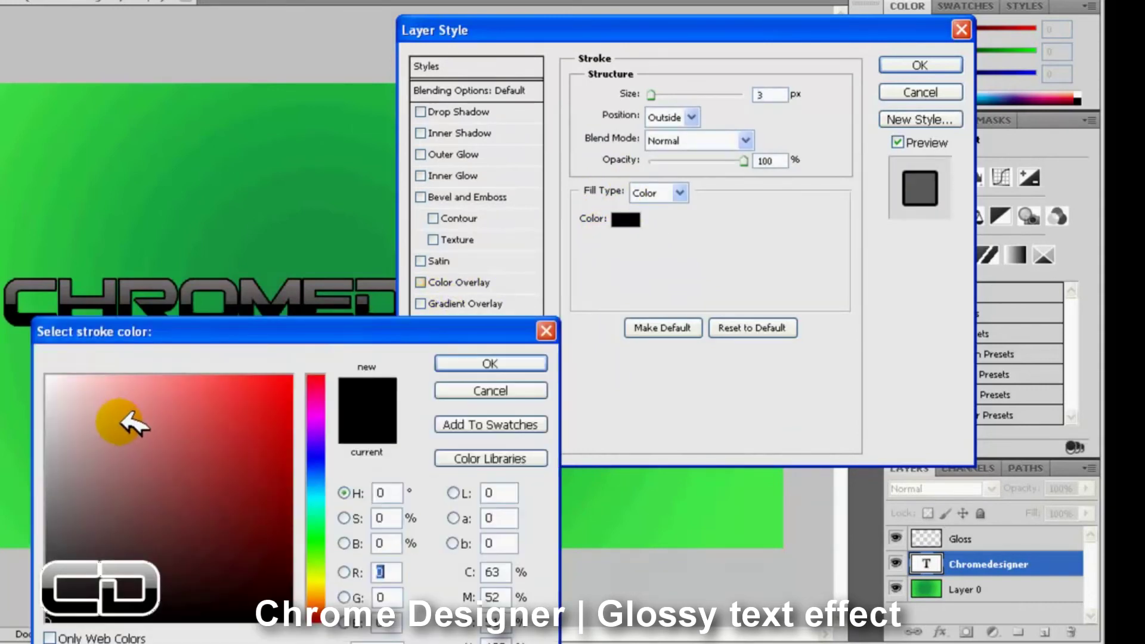
left_click_drag(116, 390, 45, 353)
left_click(447, 365)
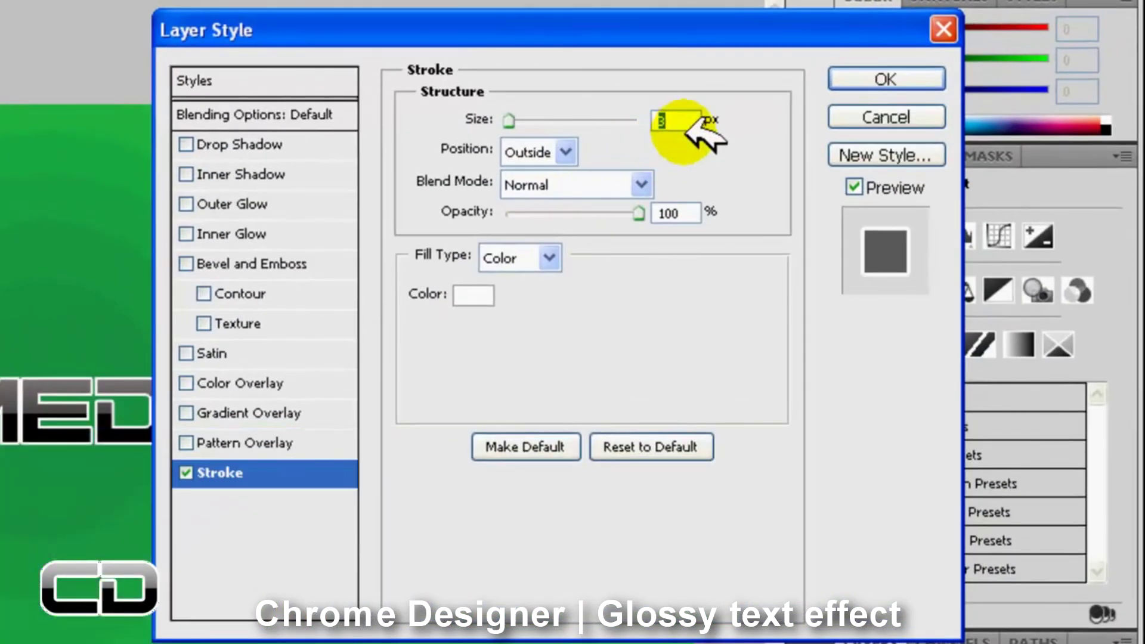
type("5")
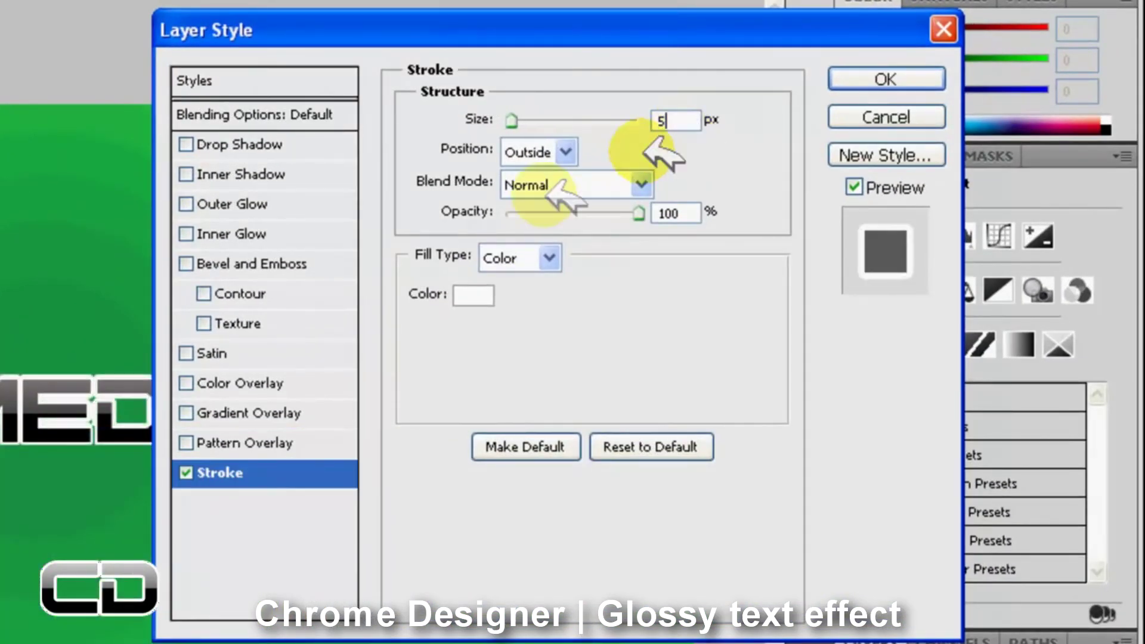
left_click(255, 142)
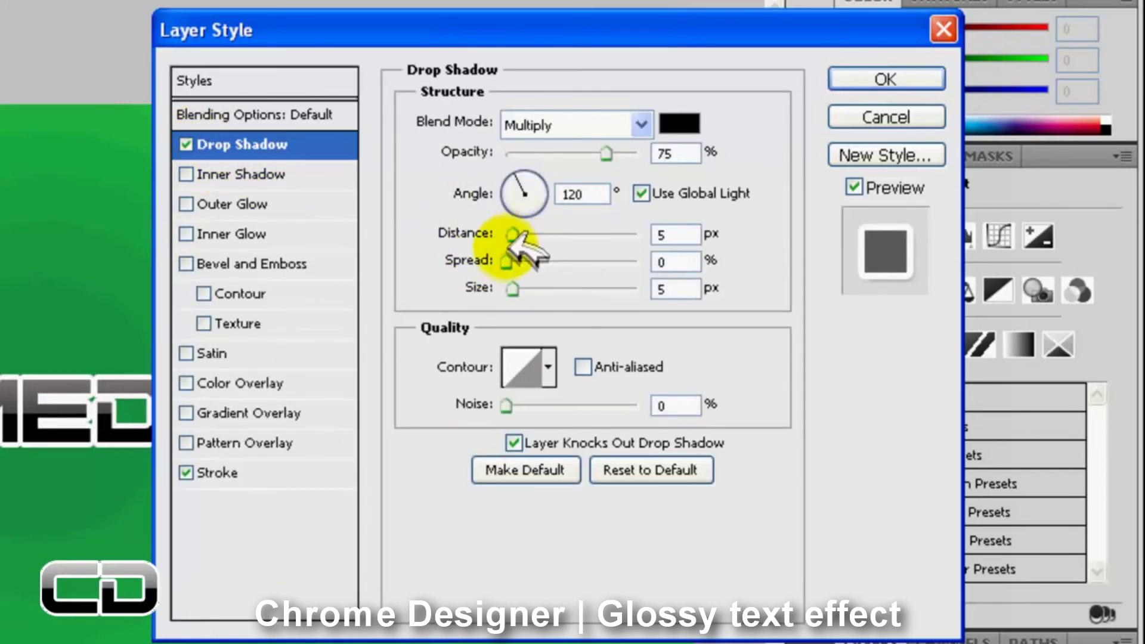
- Tune the drop shadow to 13 px distance, 10% spread and 8 px size
double_click(670, 234)
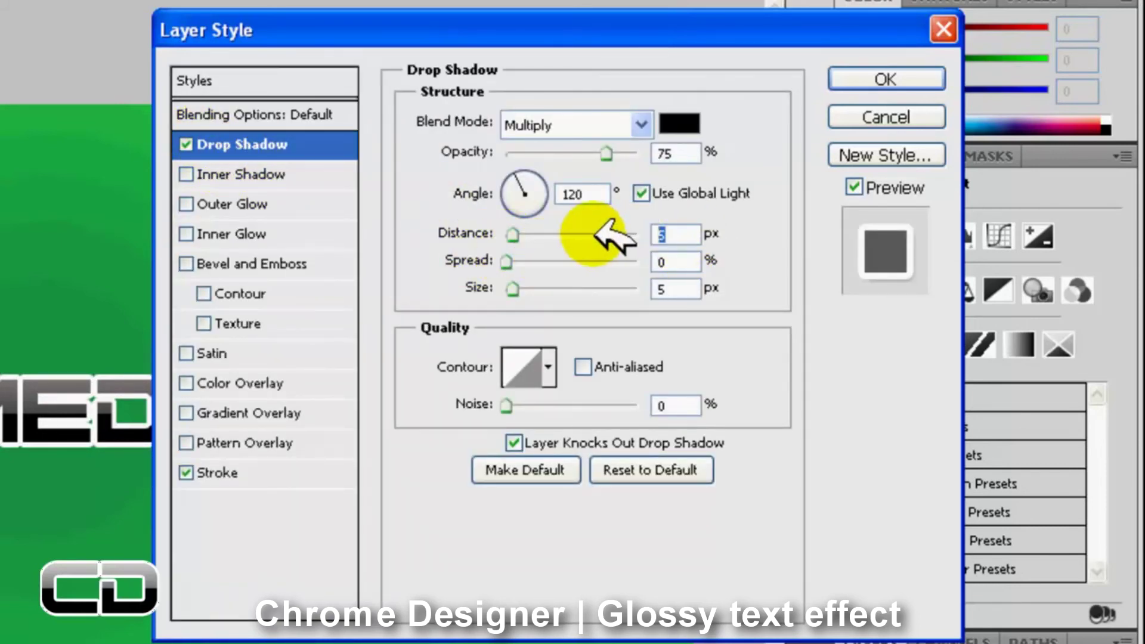
type("18")
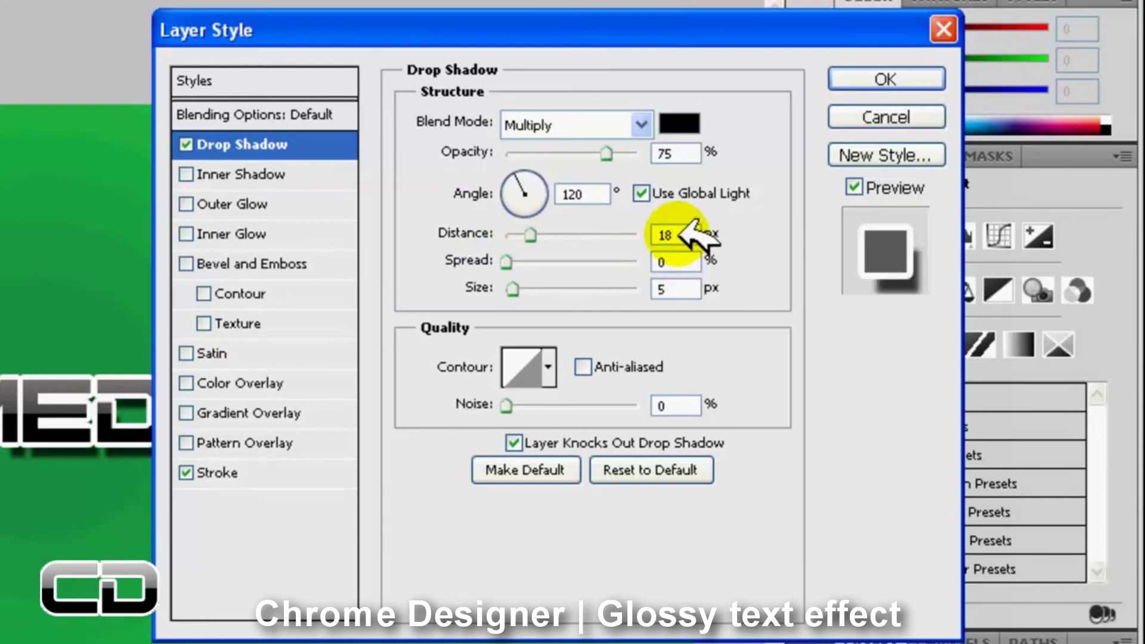
double_click(671, 234)
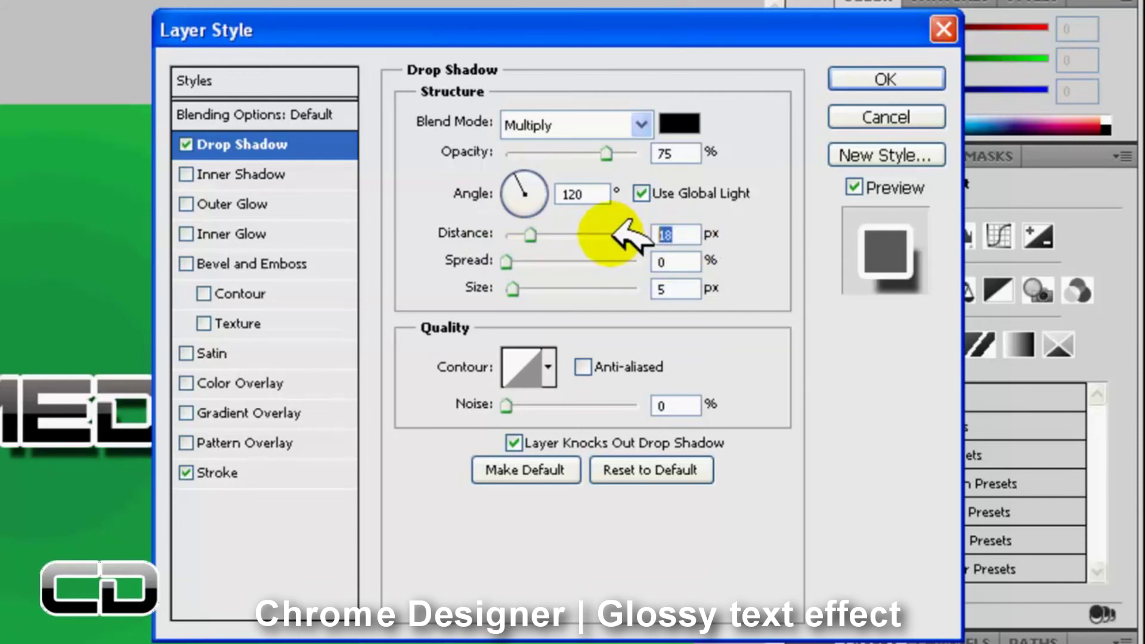
type("5")
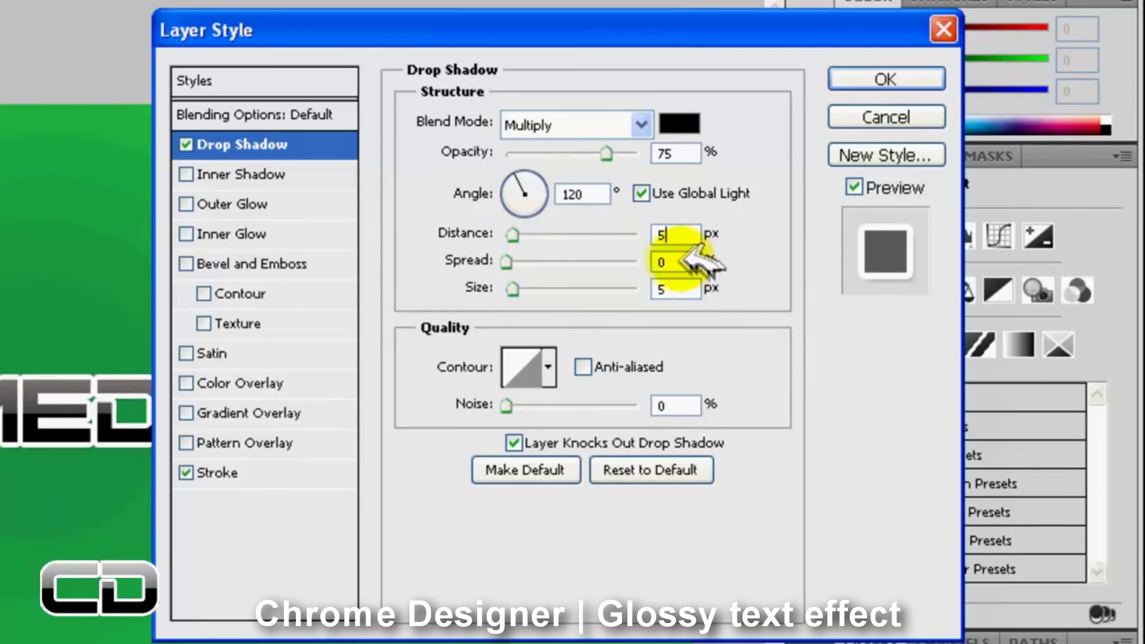
double_click(668, 261)
type("5")
key("Tab")
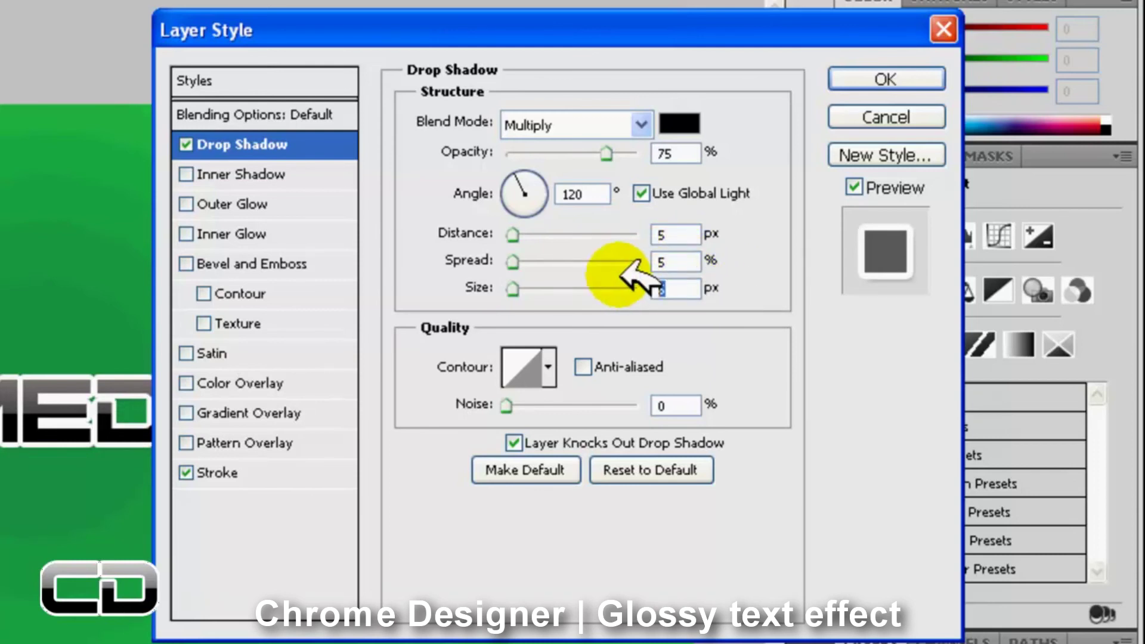
type("8")
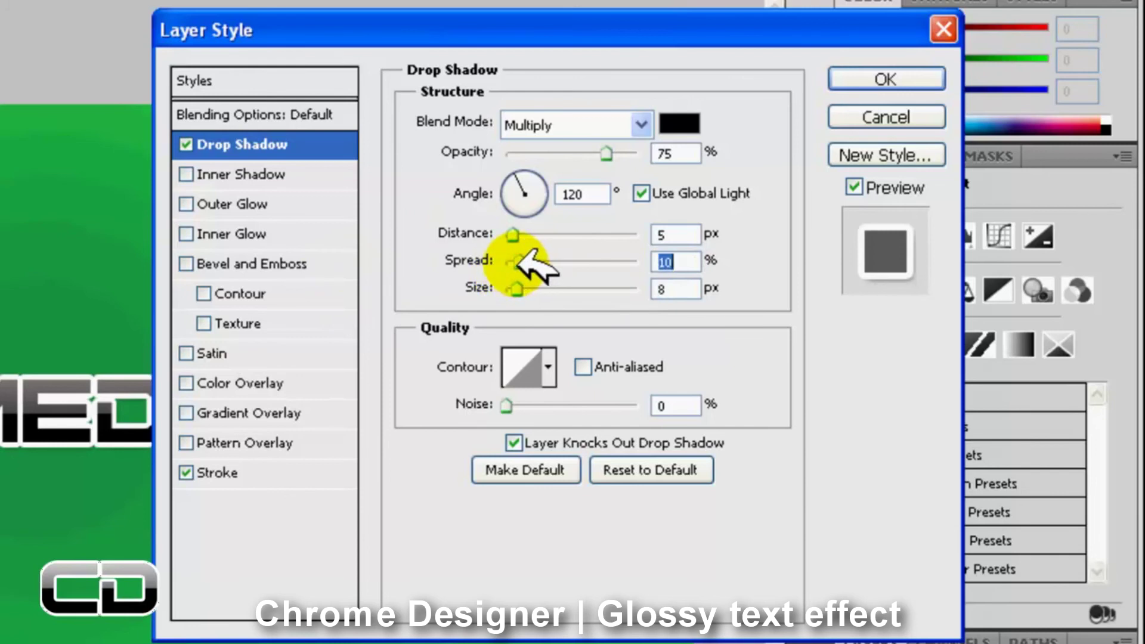
mouse_move(513, 234)
left_mouse_down()
mouse_move(528, 237)
mouse_move(516, 228)
left_mouse_up()
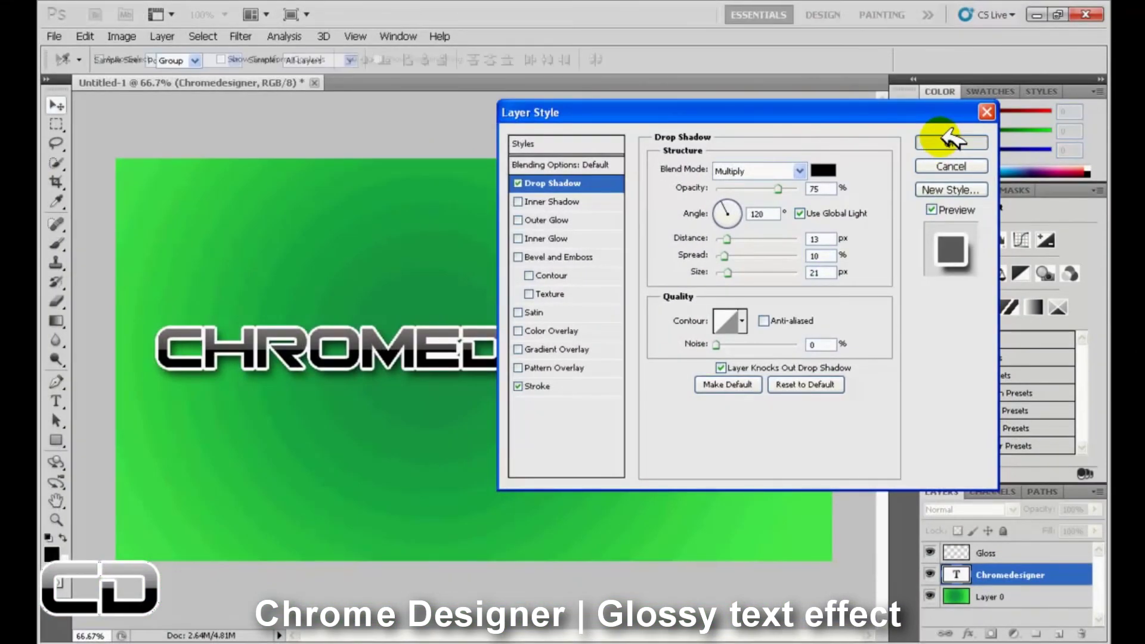
- Confirm the Layer Style so the white stroke and drop shadow take effect
left_click(951, 142)
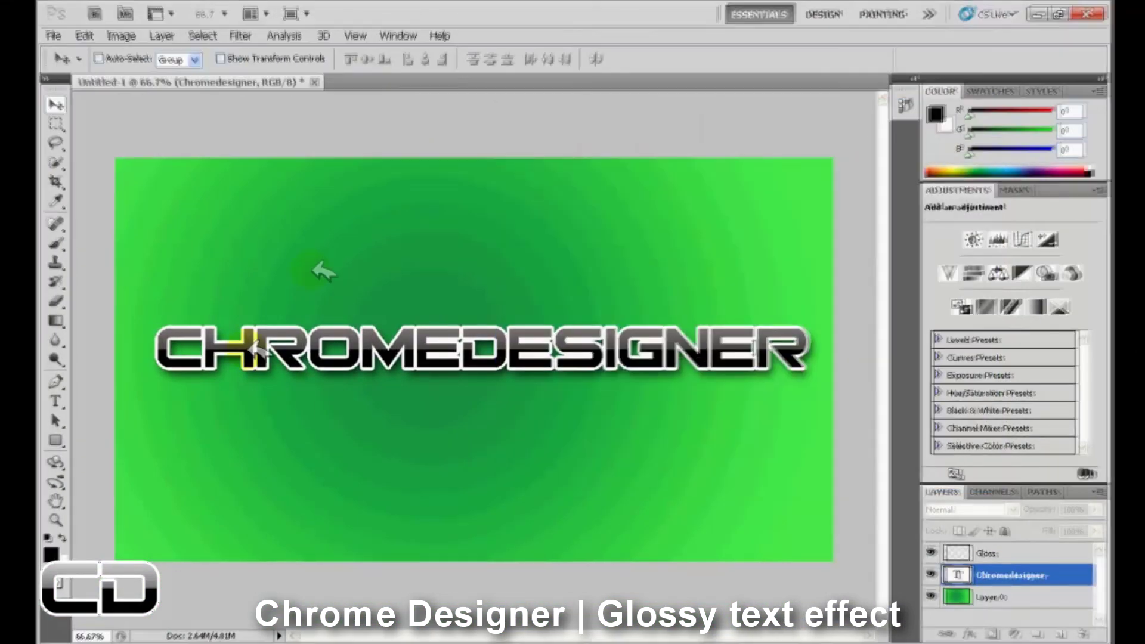